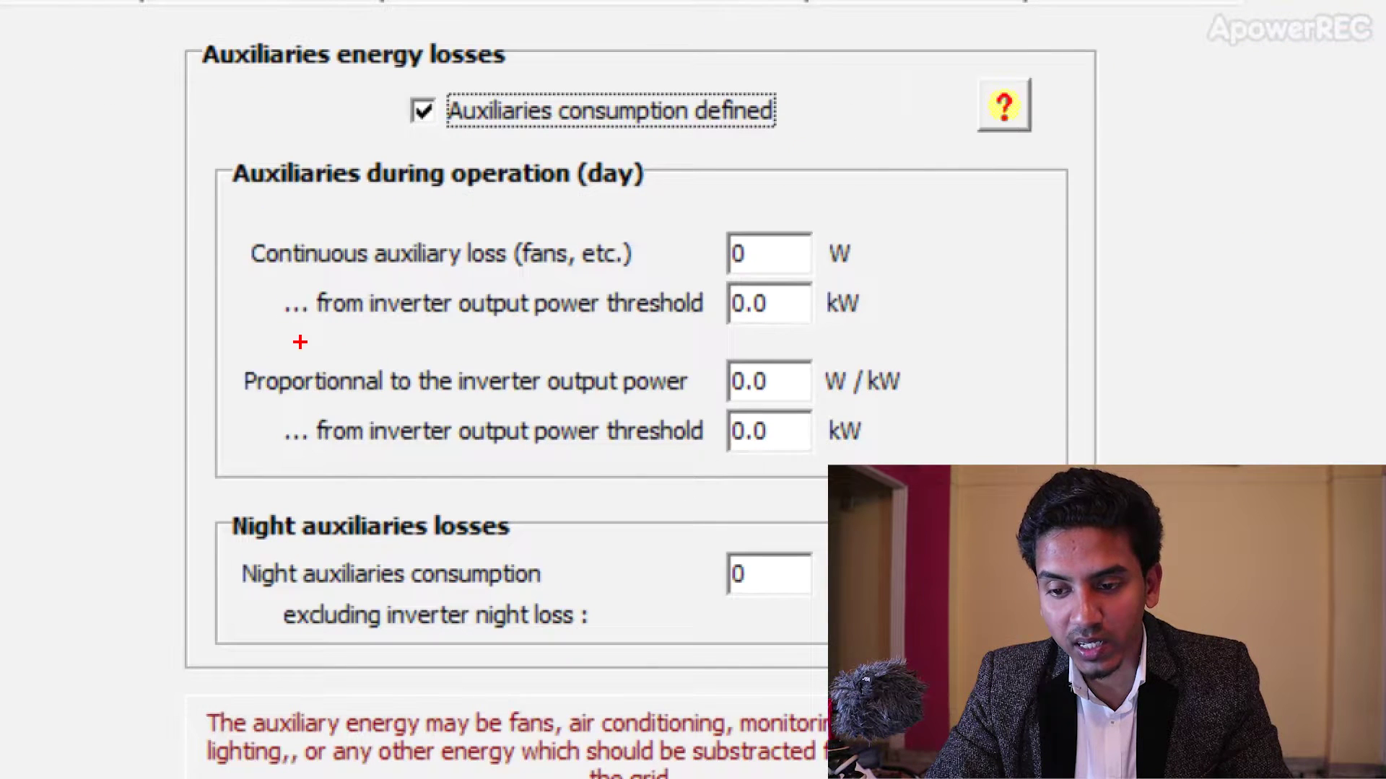
Turn off the defined auxiliaries consumption in the auxiliaries energy losses.
left_click_drag(294, 330, 702, 323)
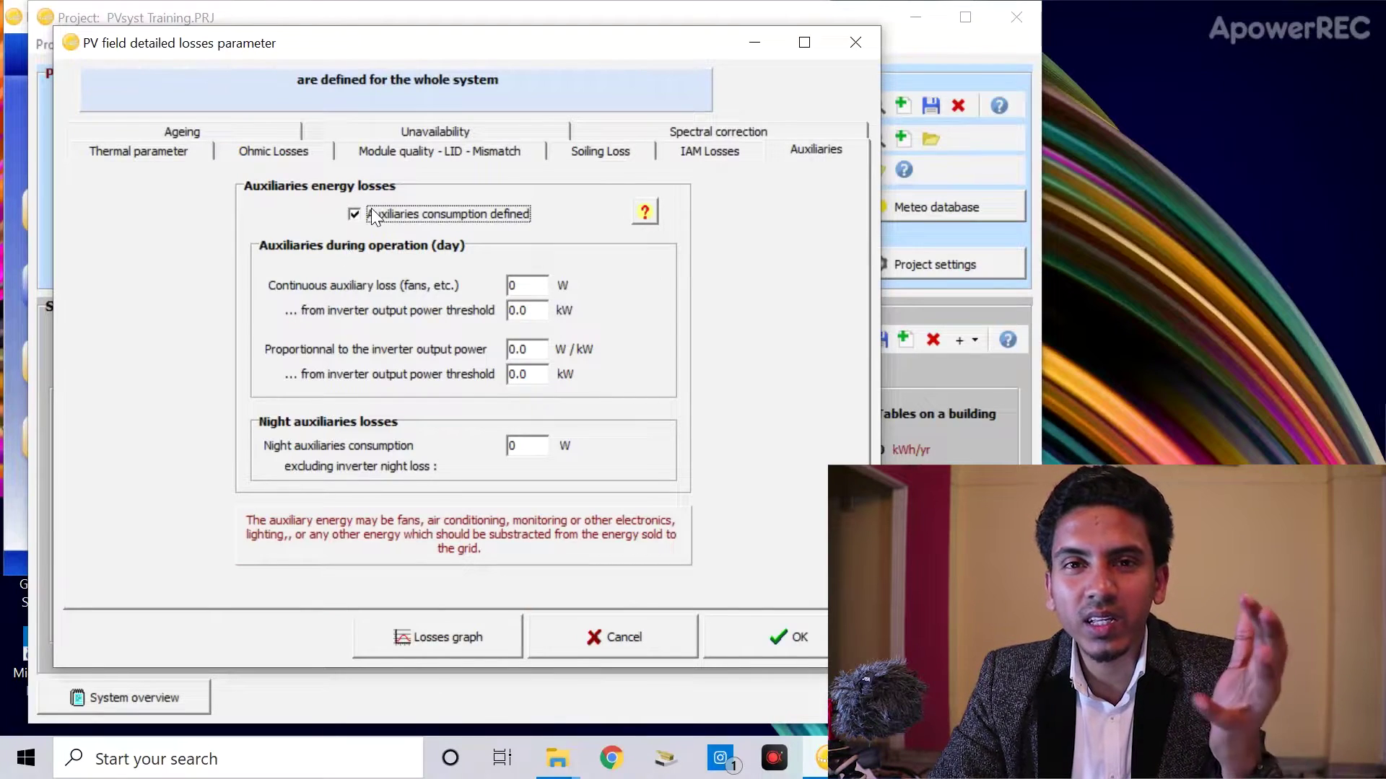
left_click(350, 210)
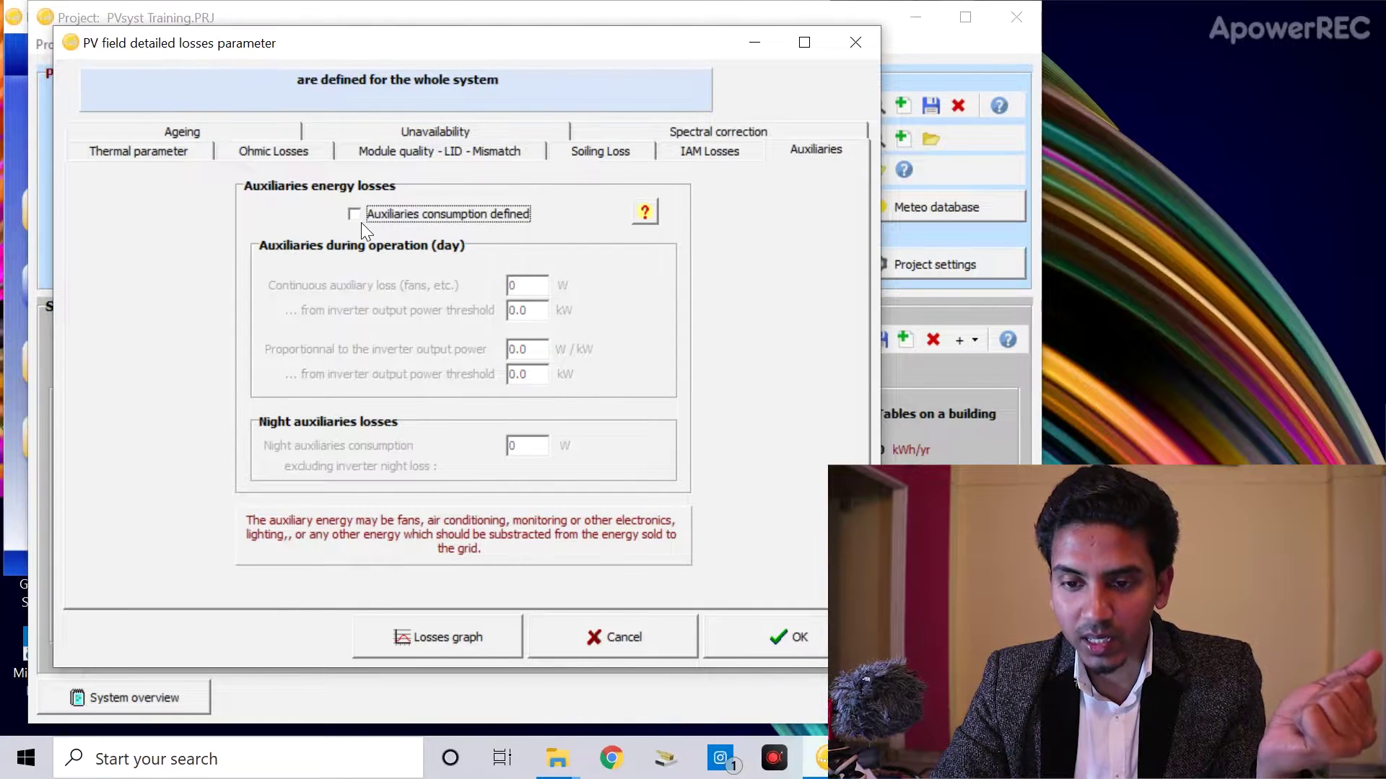
Review the coefficient sets available for the spectral correction, keeping the model set according to PV module technology.
left_click(632, 127)
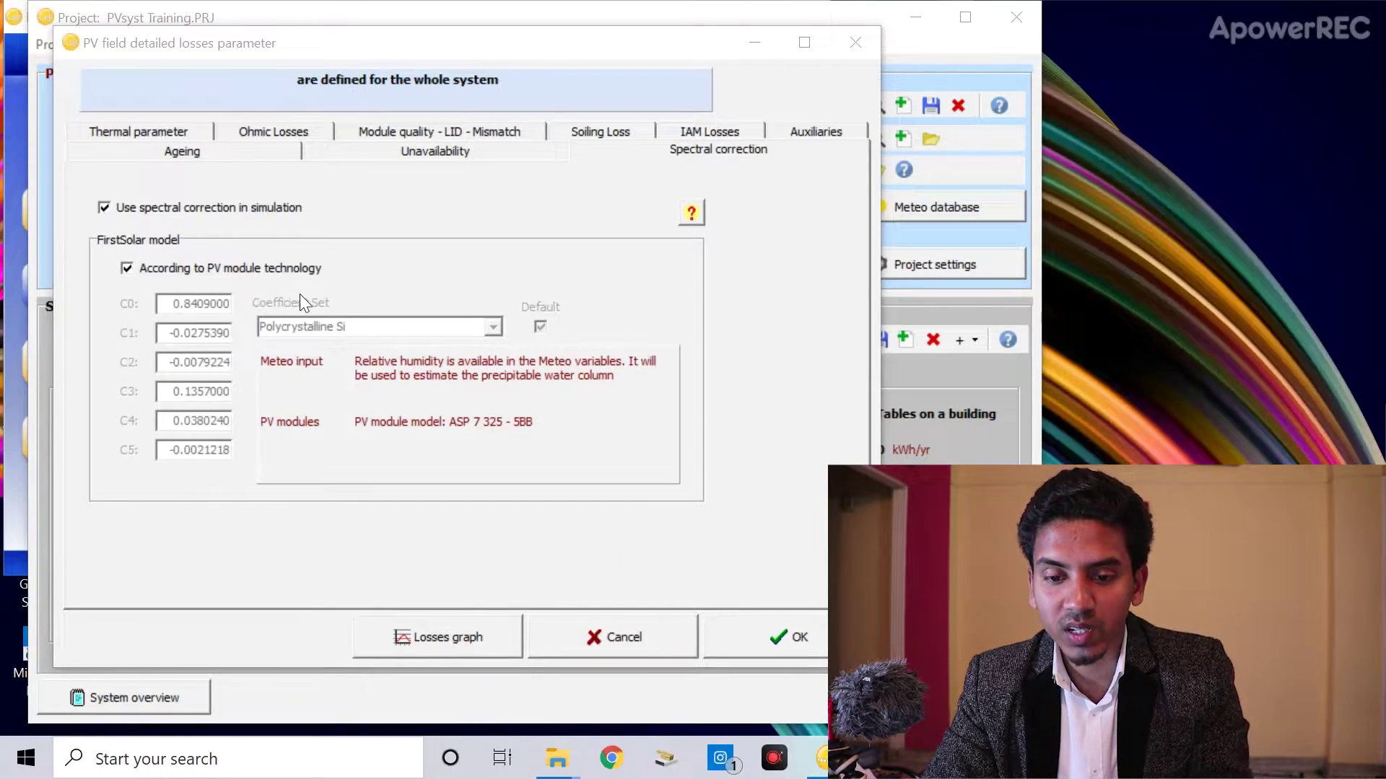
left_click(235, 270)
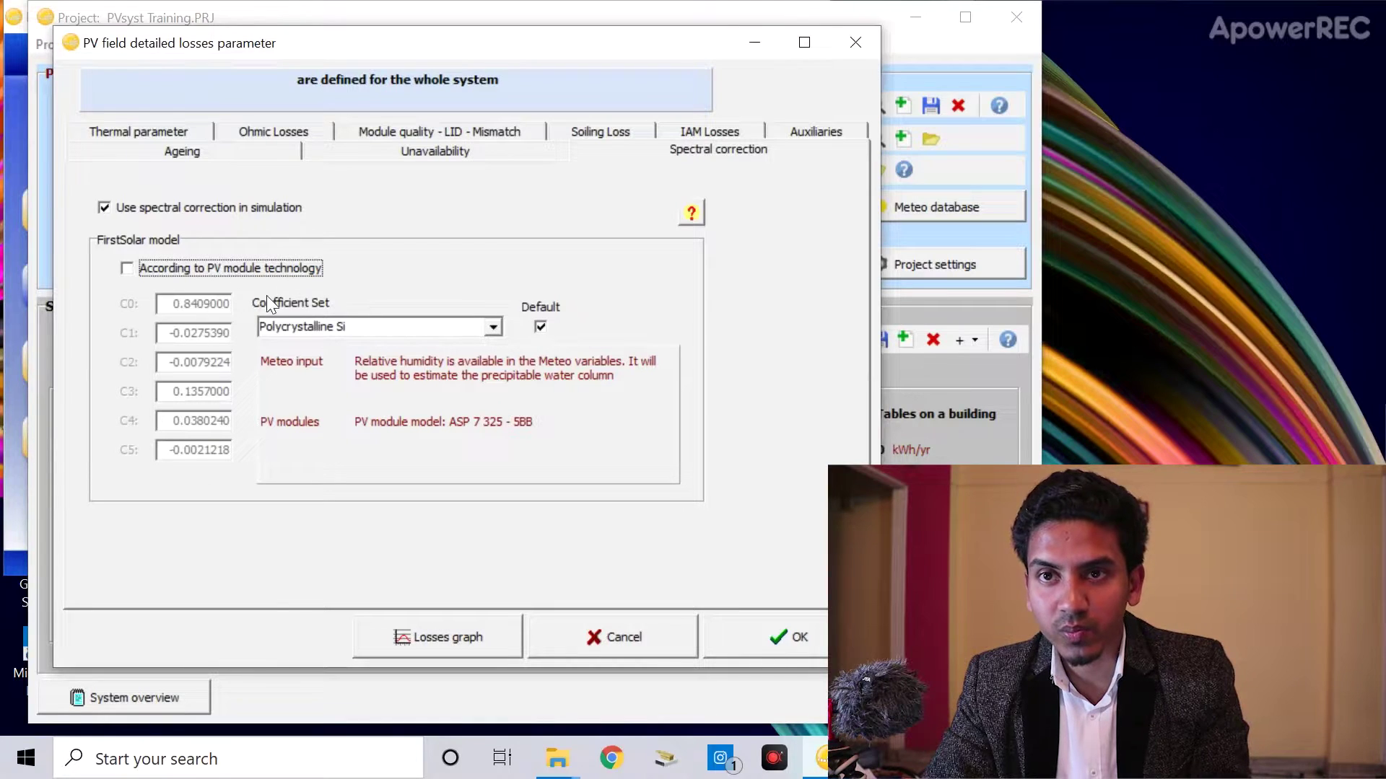
left_click(493, 333)
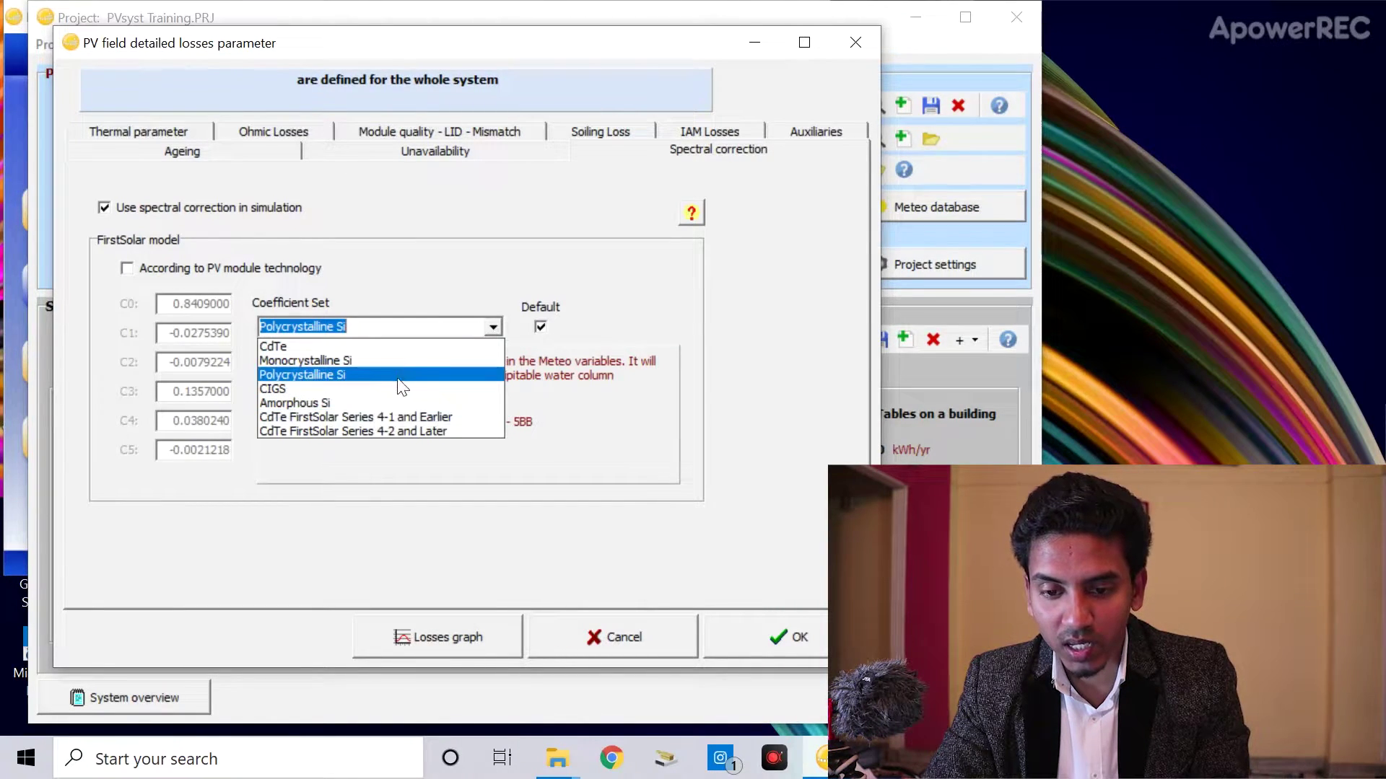
left_click(432, 335)
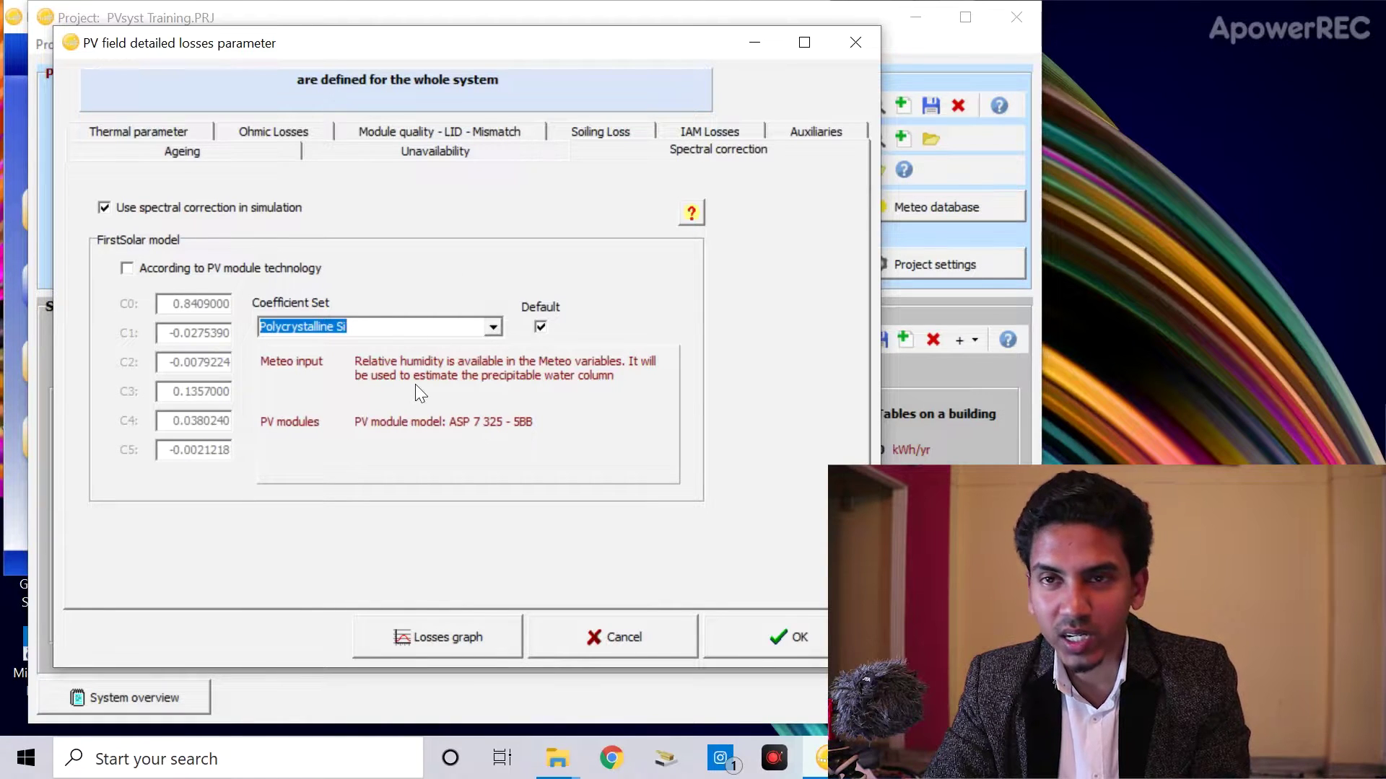
left_click(209, 271)
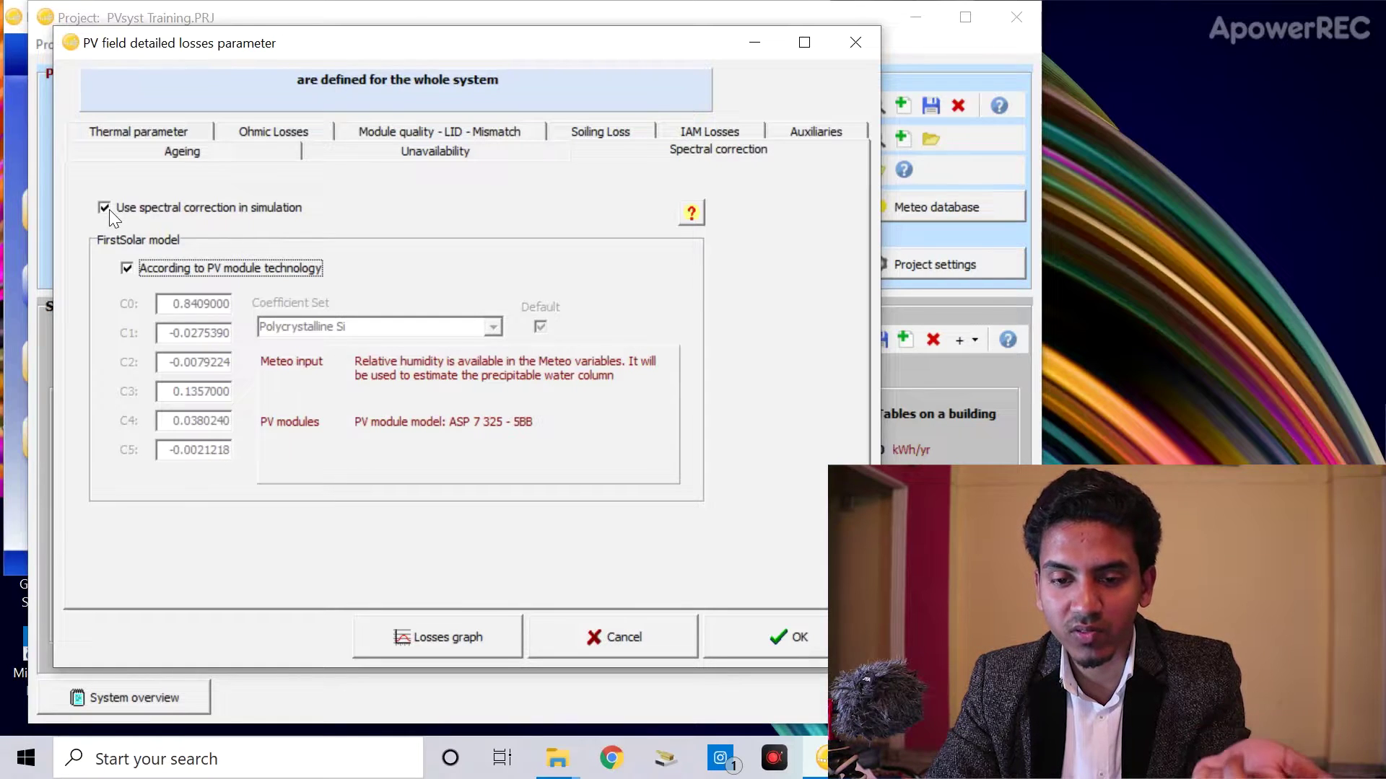
Open the system unavailability settings and set the first period's beginning date to 7/8/1991.
left_click(357, 154)
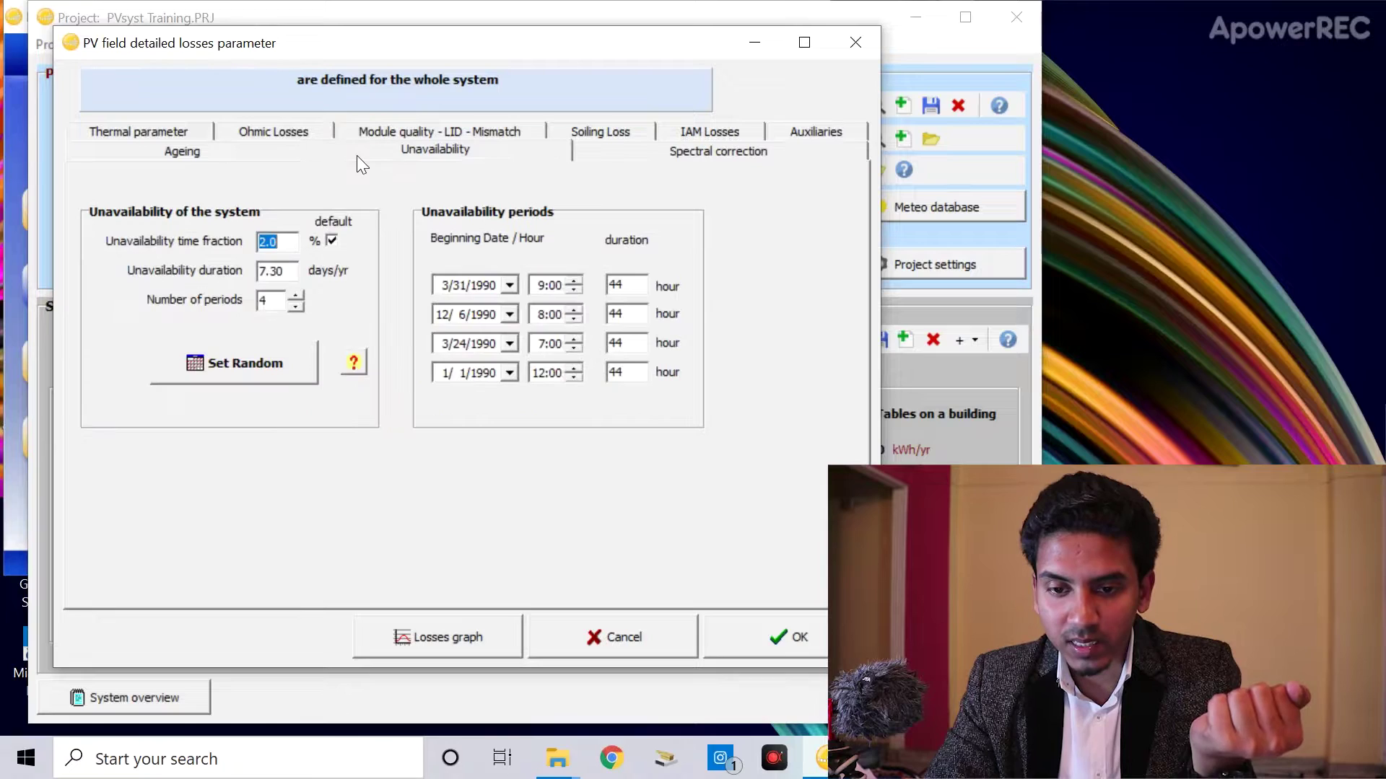
left_click(357, 155)
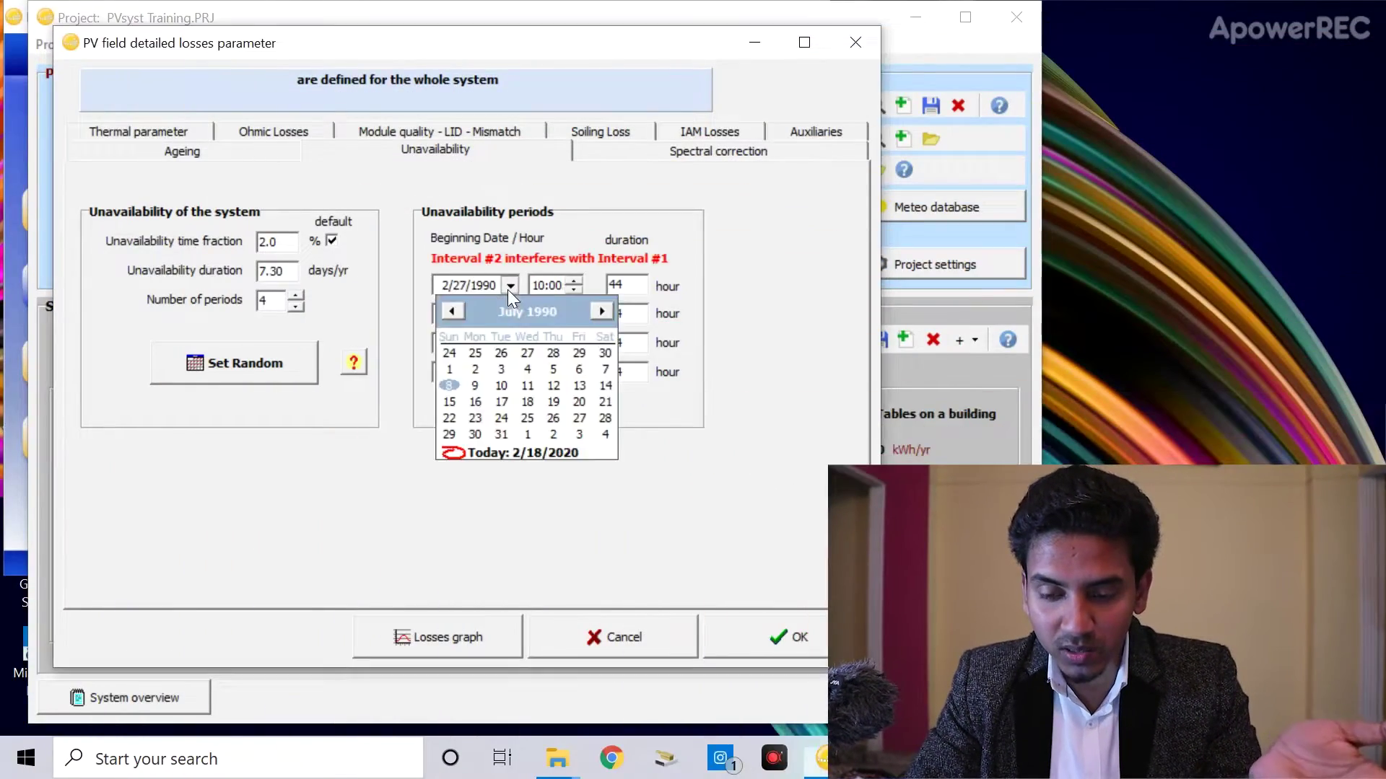
left_click(638, 378)
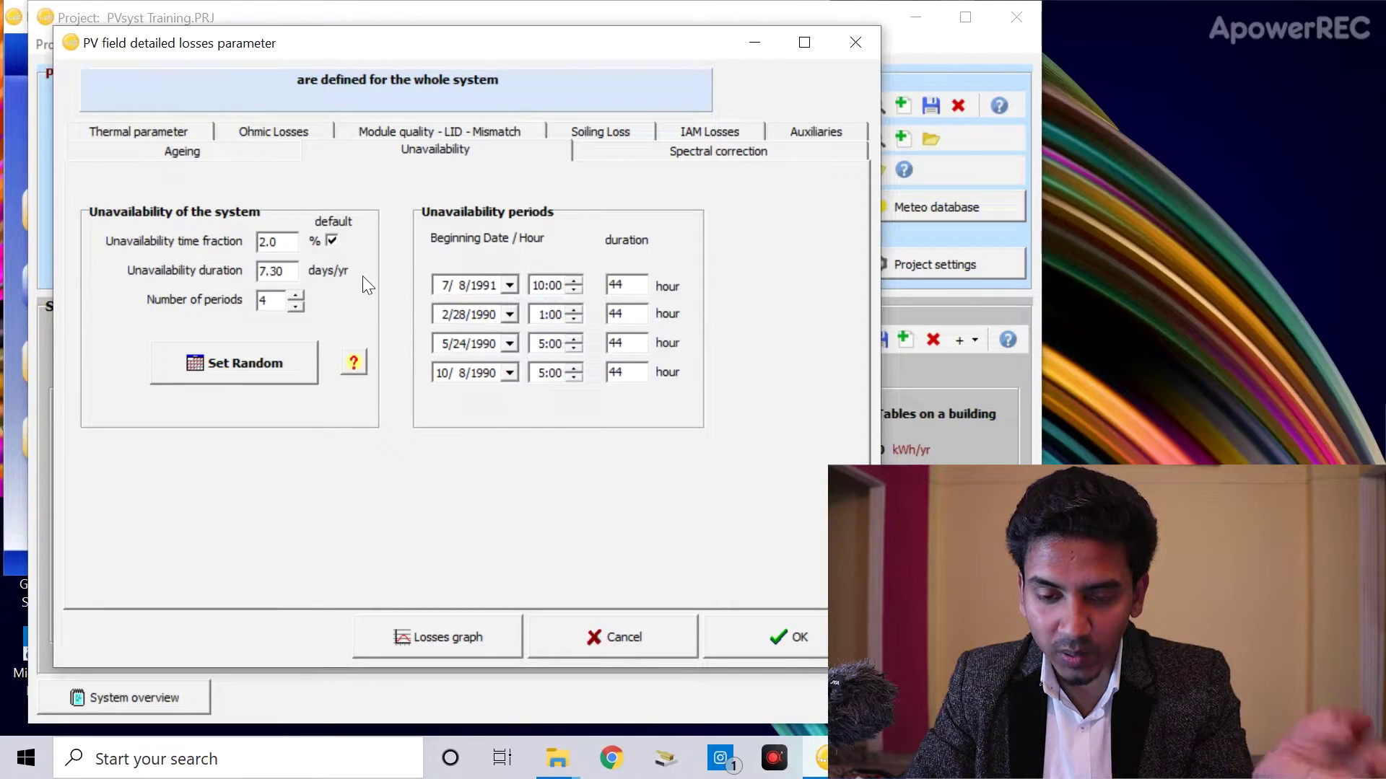
Try to set the number of unavailability periods to 6.
double_click(285, 301)
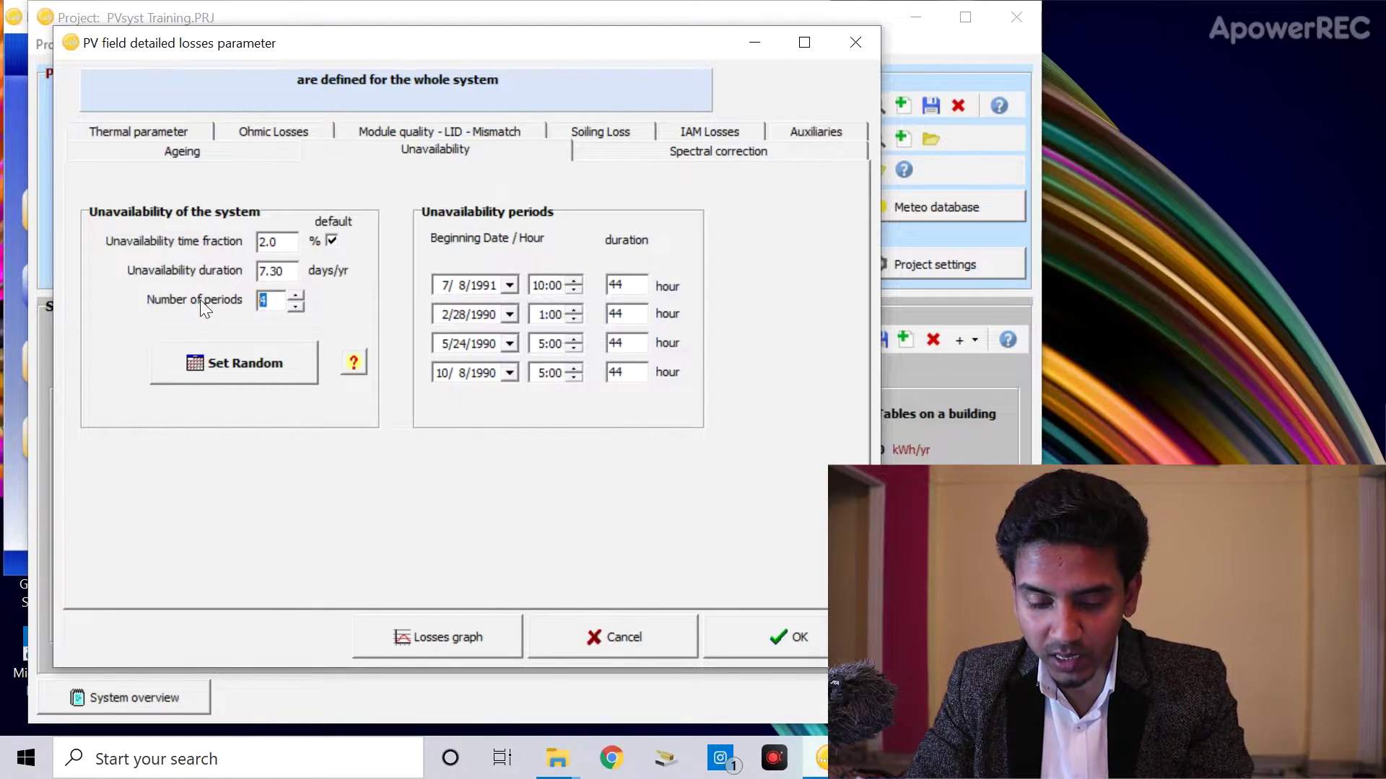
type("6")
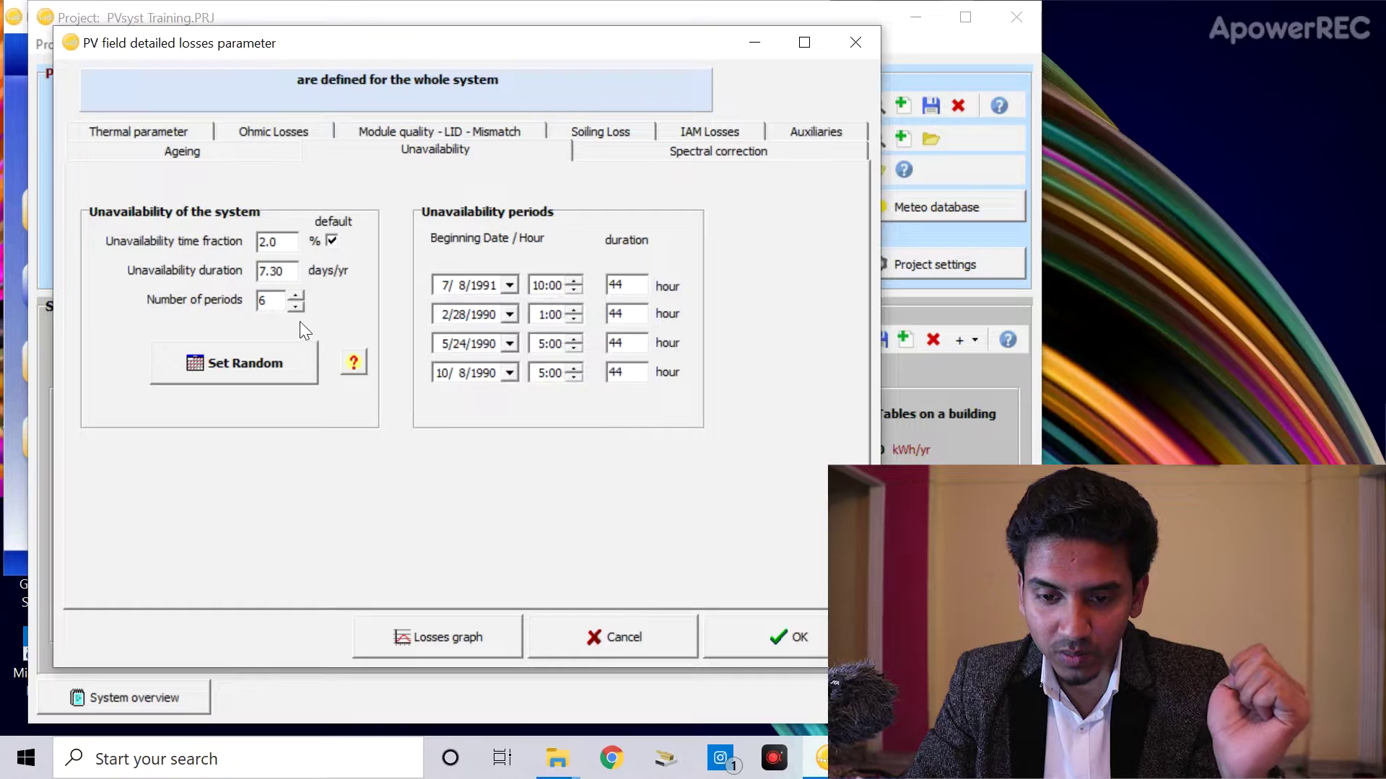
left_click(289, 302)
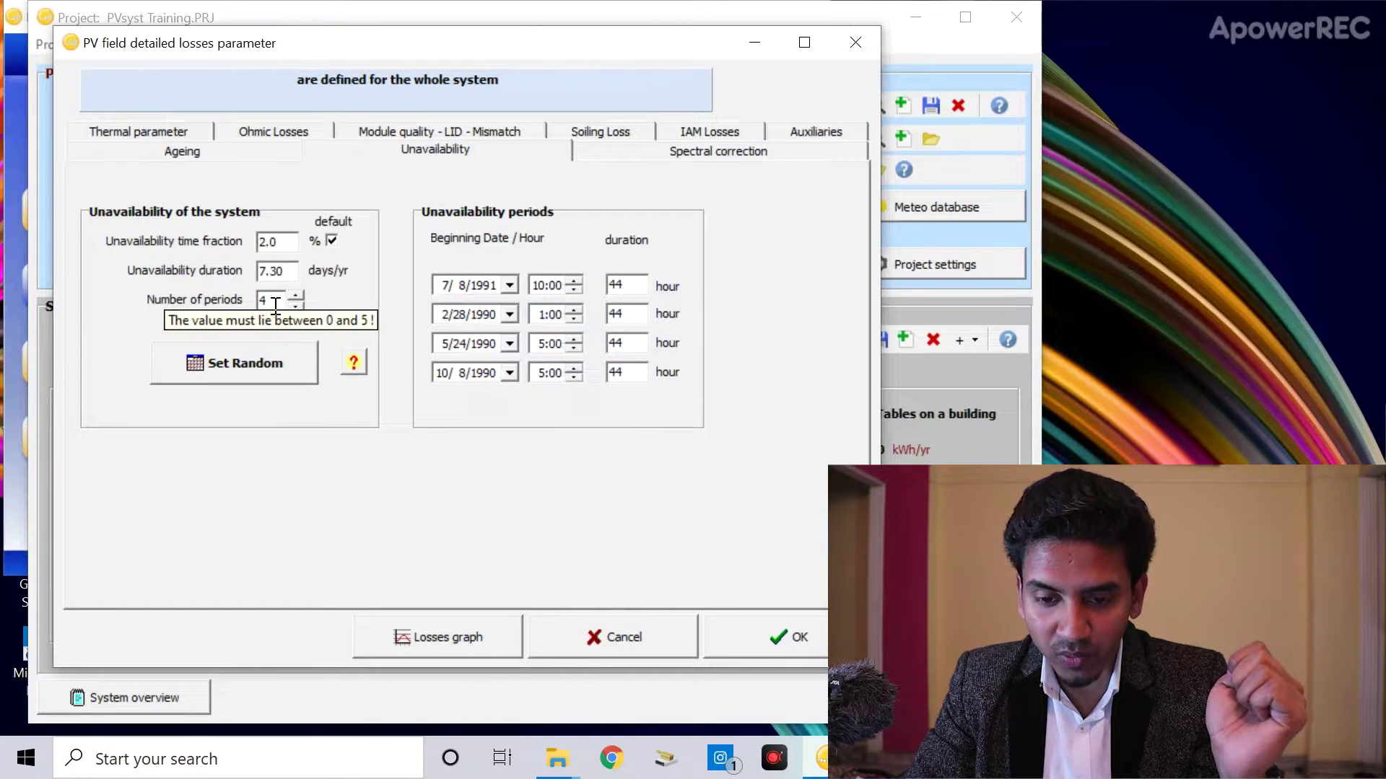
Set the number of unavailability periods to 5 and generate random beginning dates for them.
left_click(275, 306)
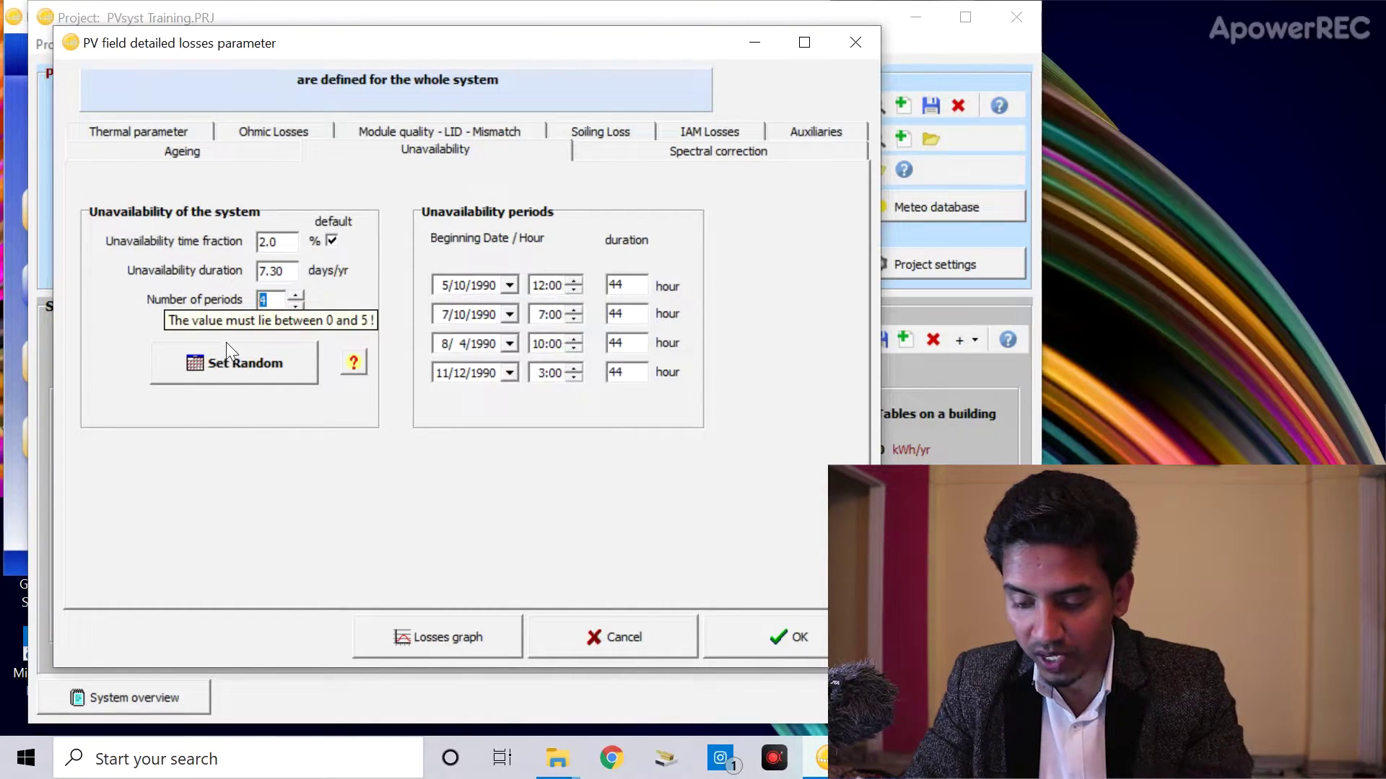
type("5")
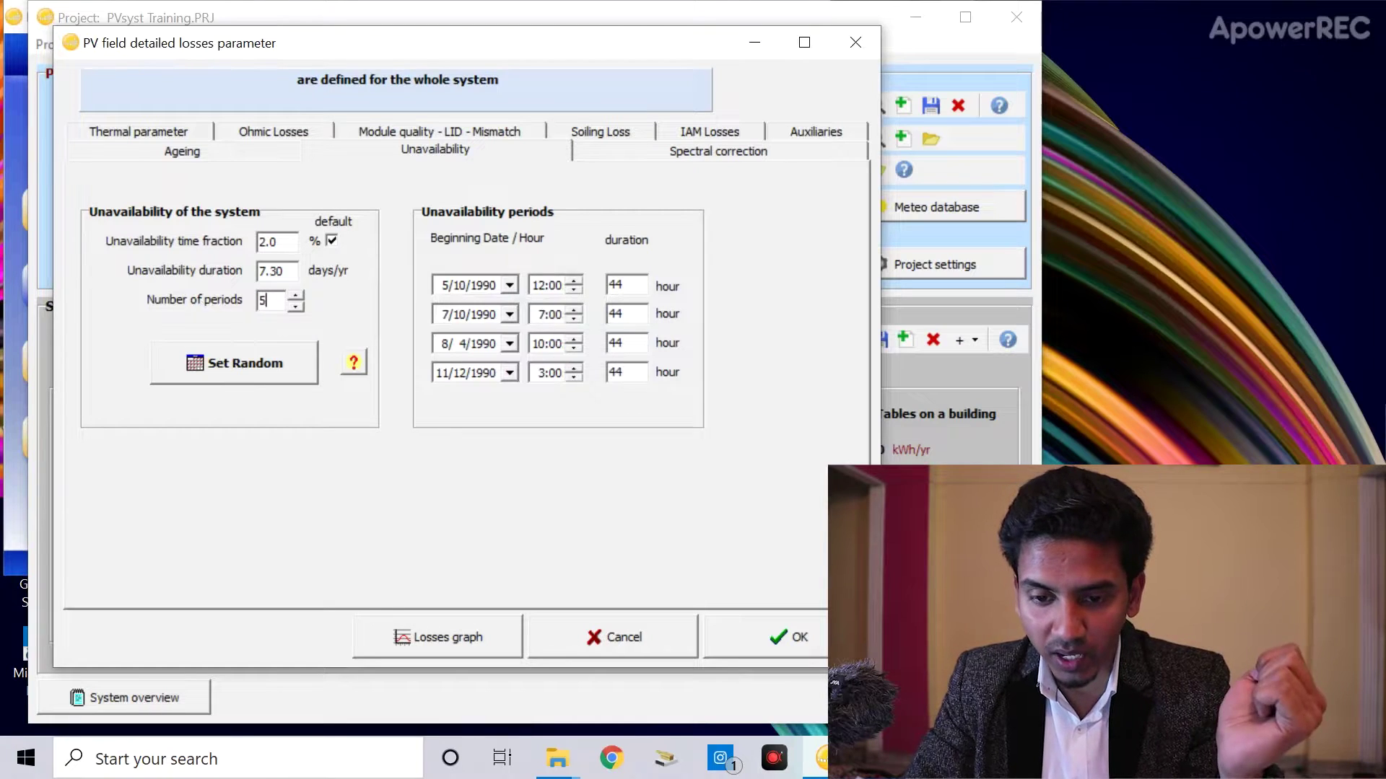
left_click(289, 277)
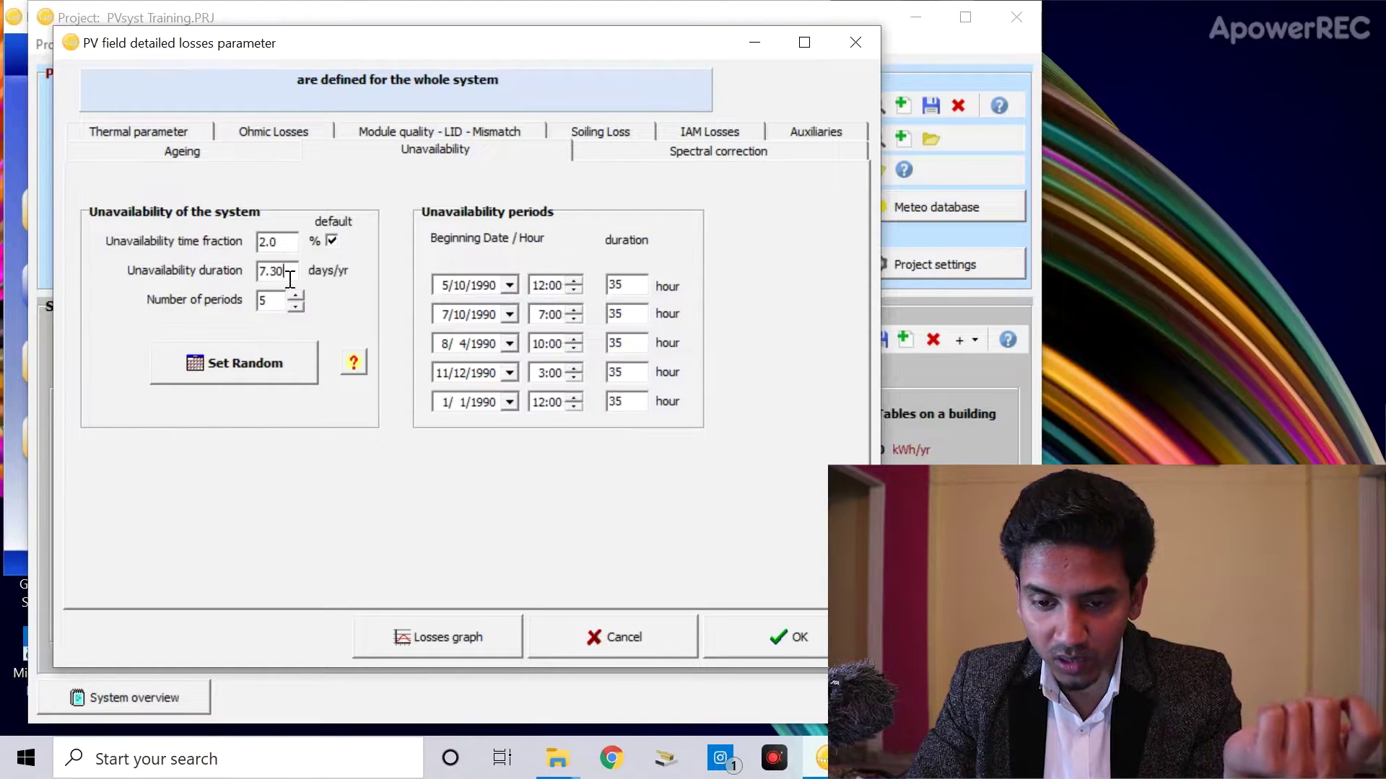
left_click(265, 366)
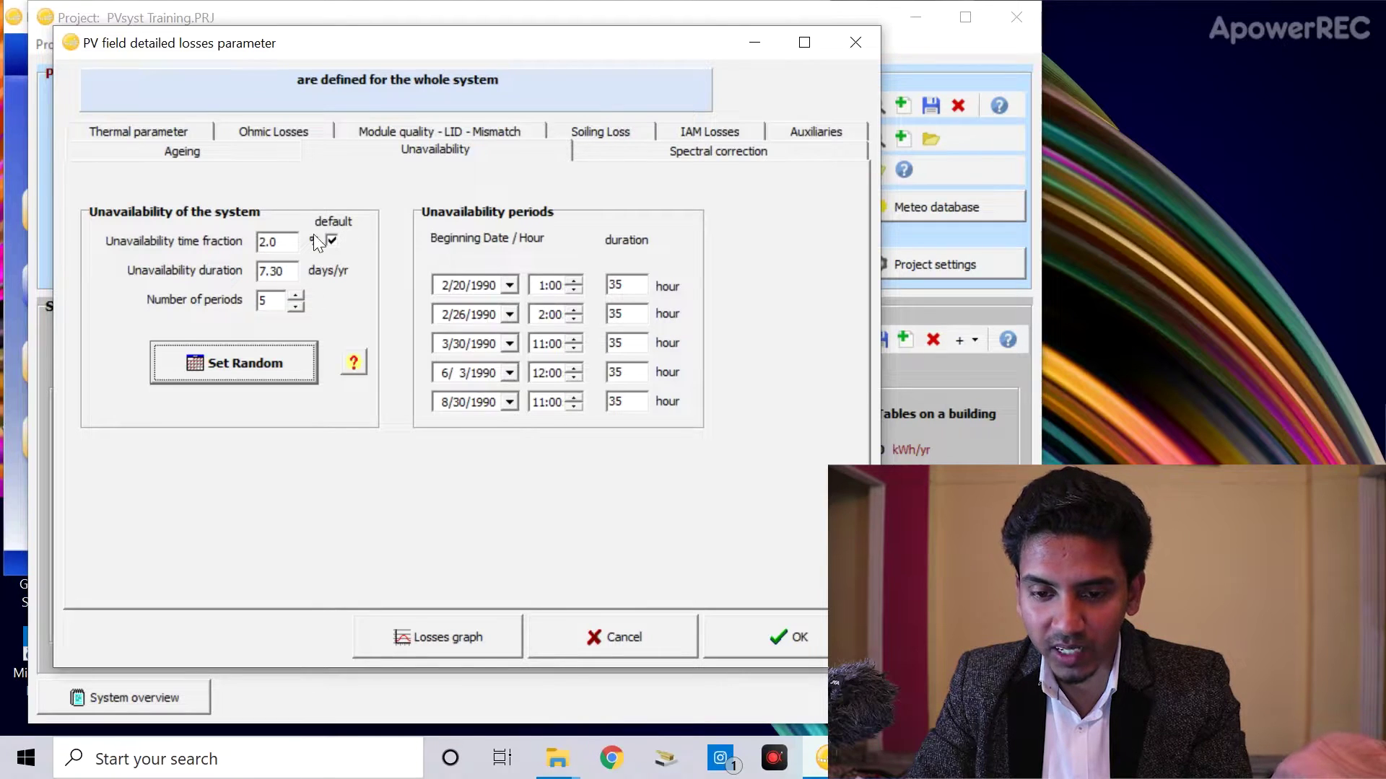
left_click_drag(295, 249, 236, 248)
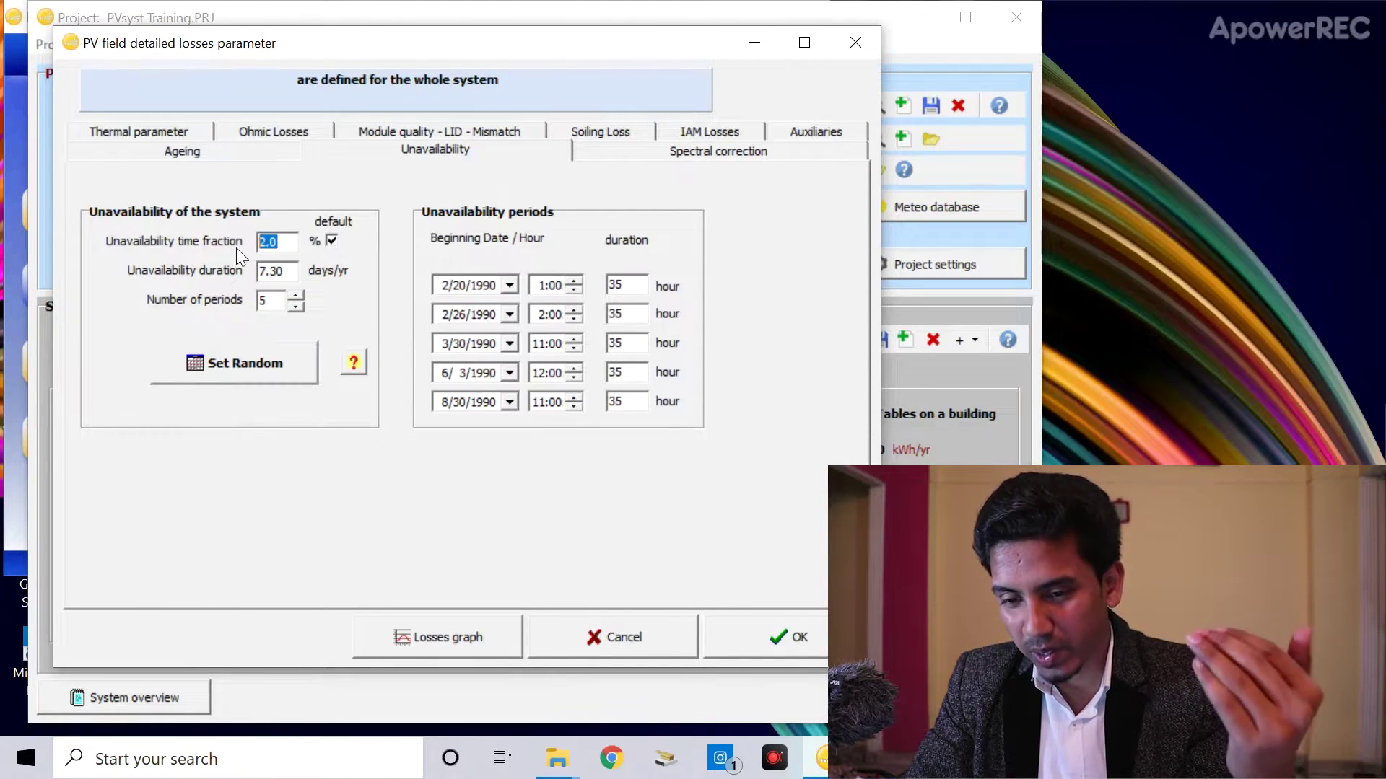
left_click(280, 243)
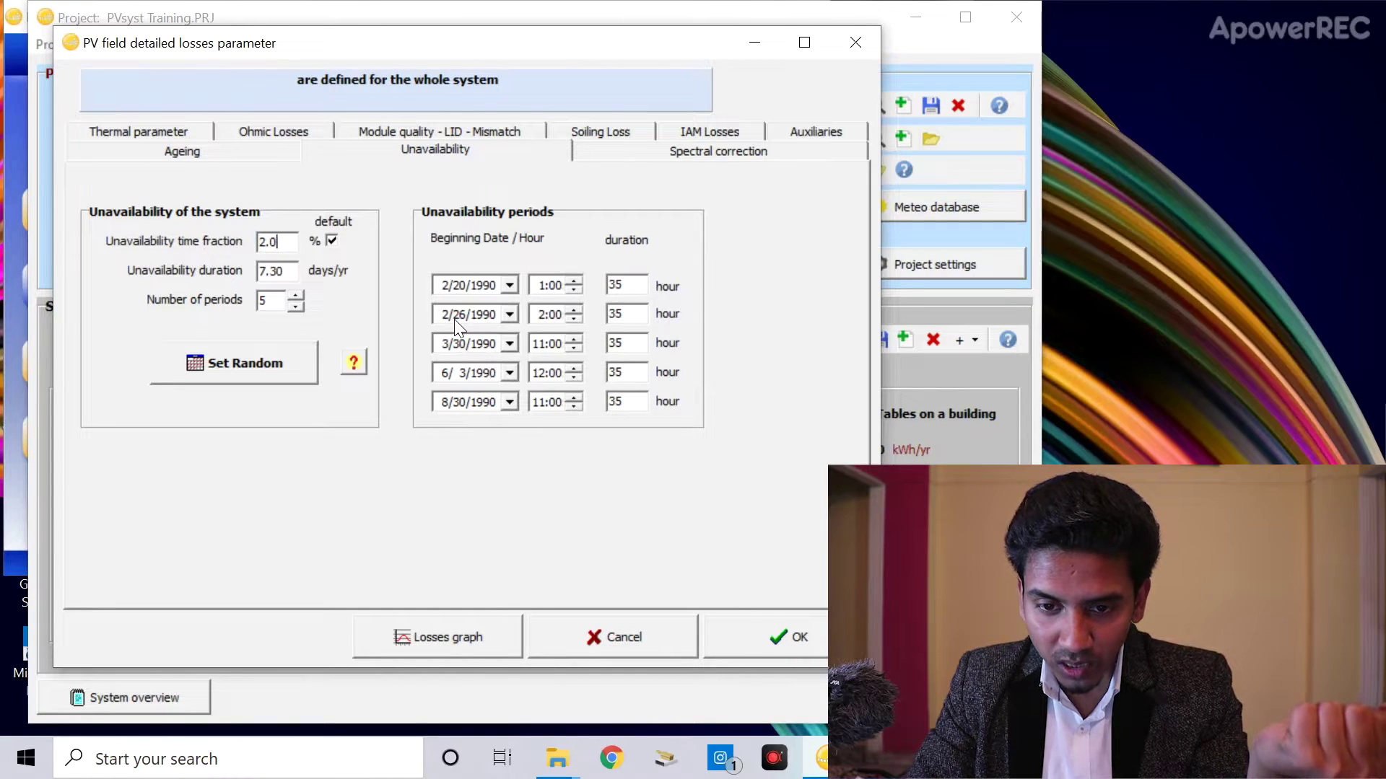
Enable the use of module degradation in the simulation and set the simulation year to 25.
left_click(270, 154)
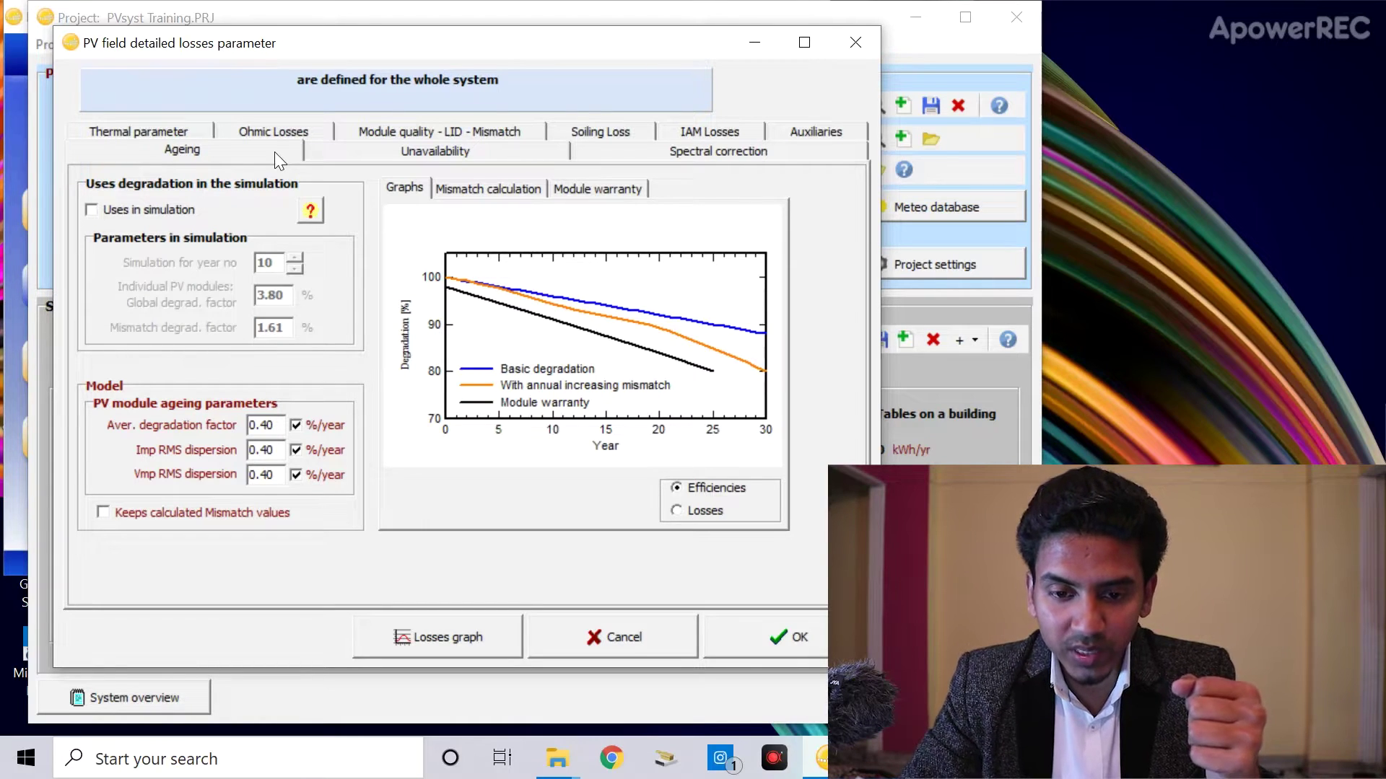
left_click(145, 211)
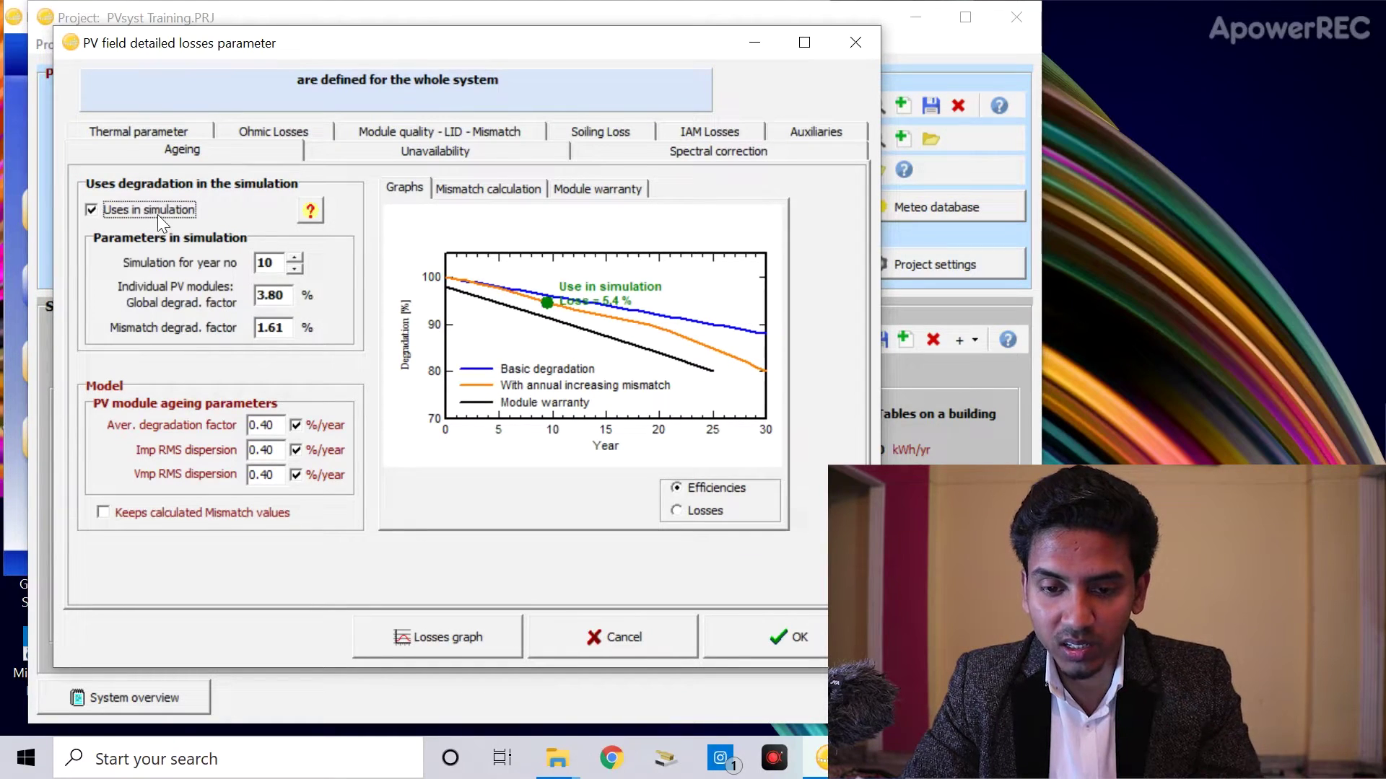
left_click_drag(284, 264, 232, 267)
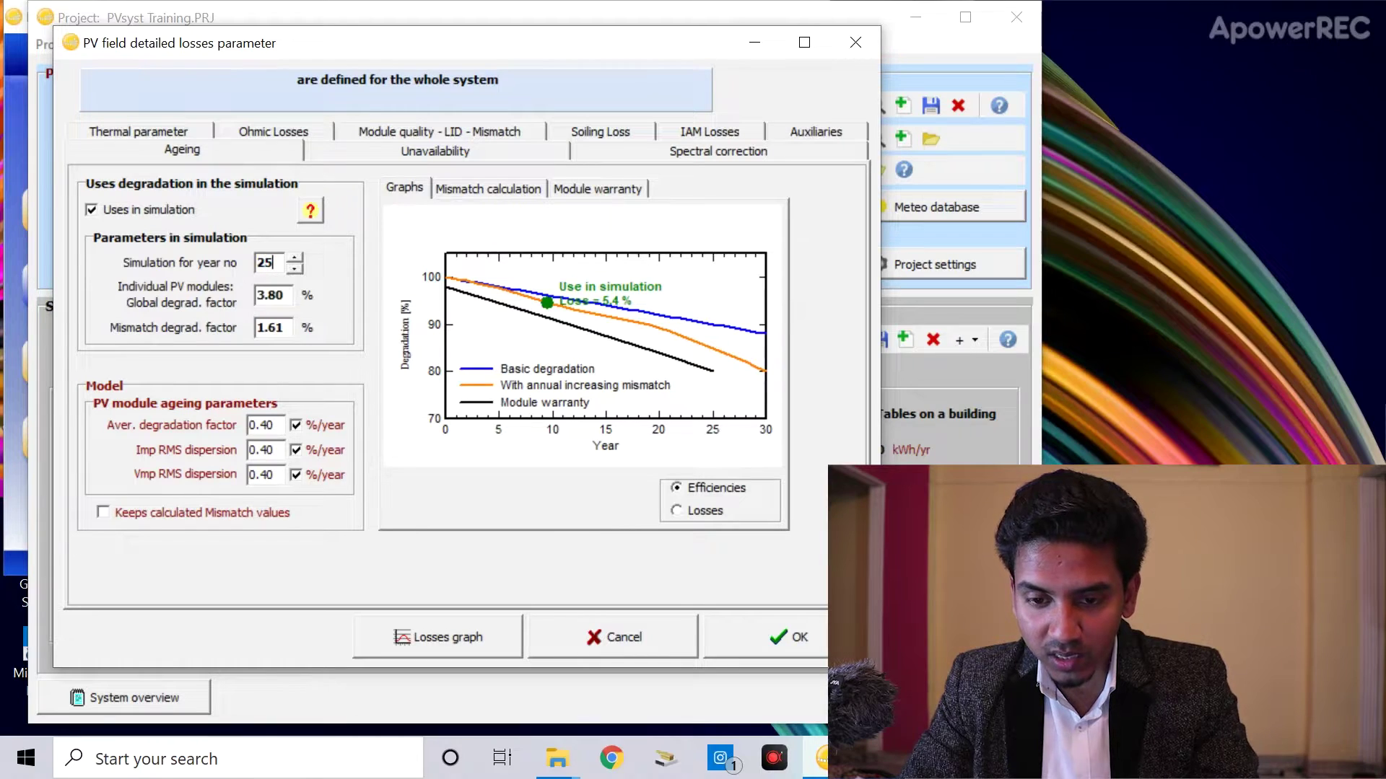
key("Return")
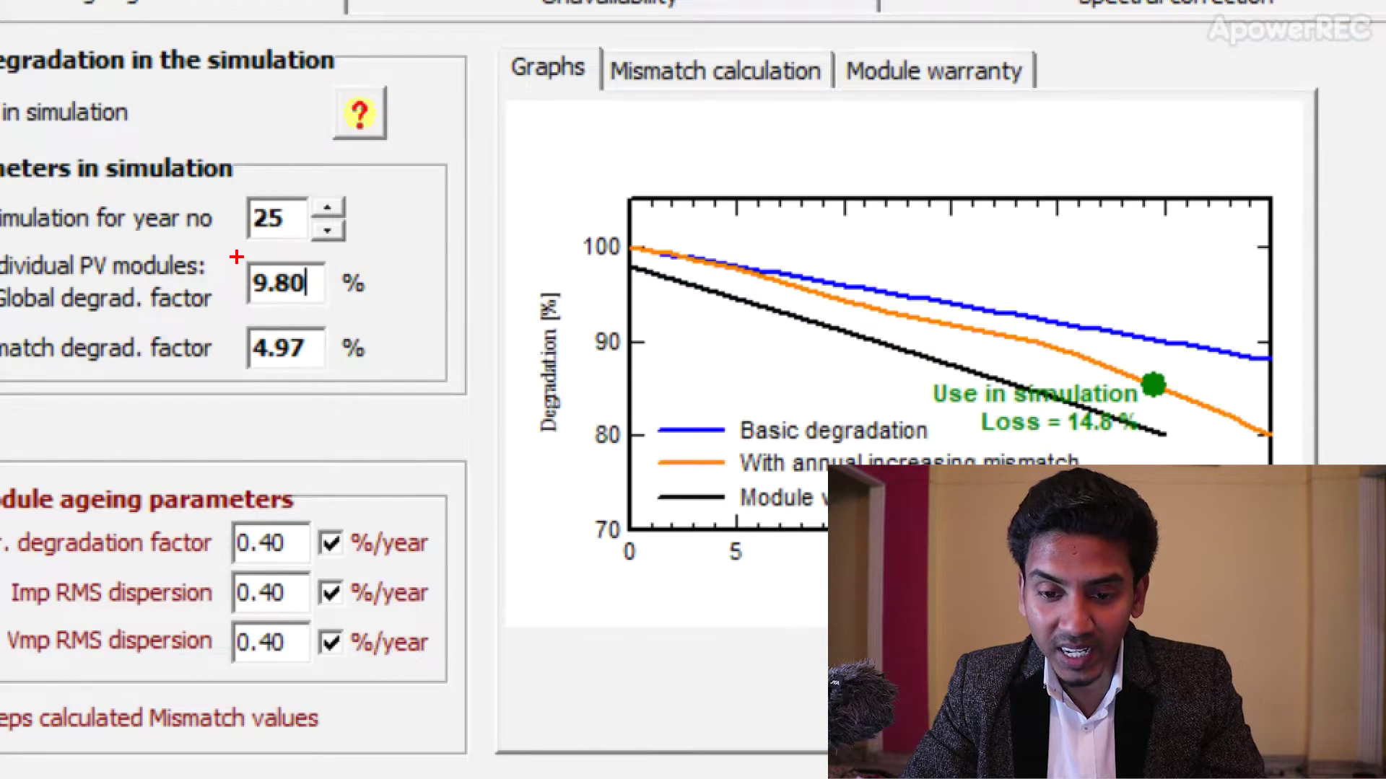
key("Tab")
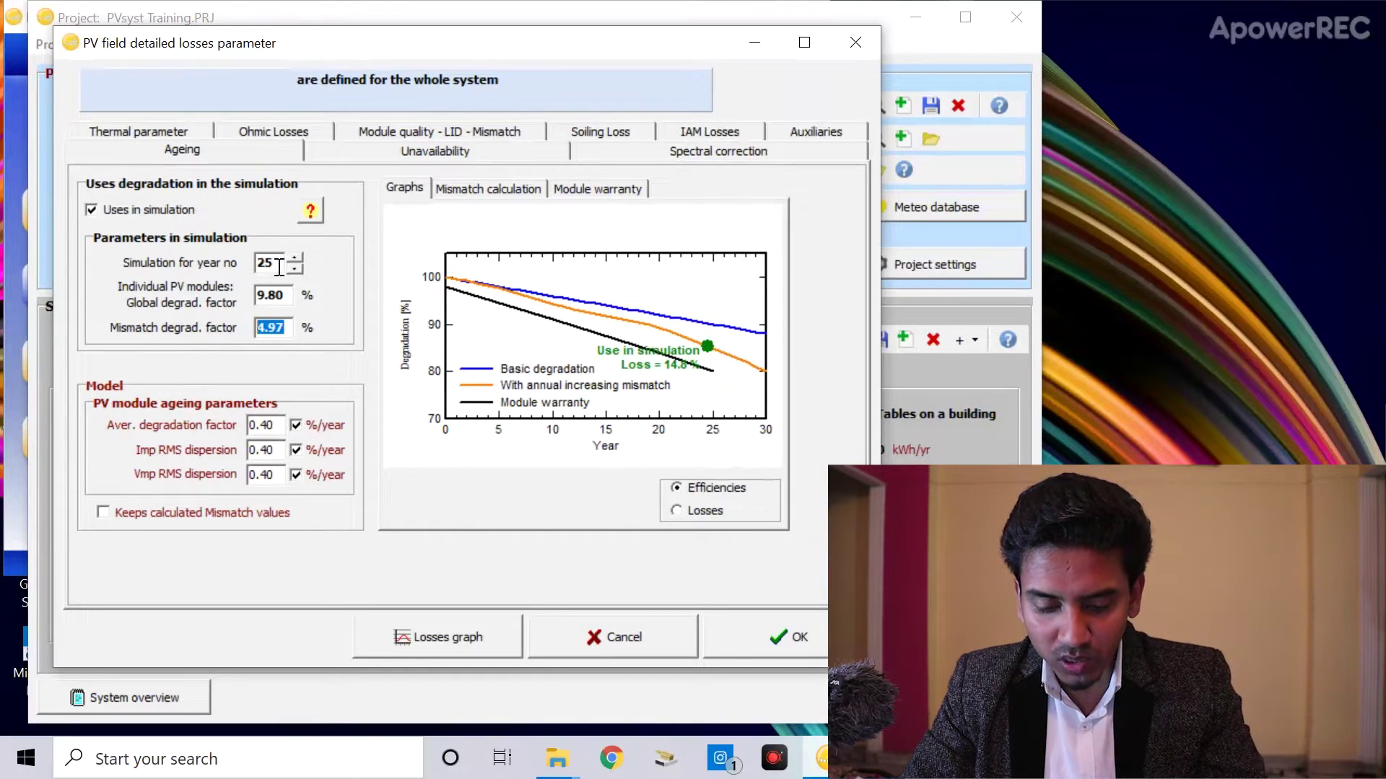
Set the ageing simulation year to 10.
left_click_drag(278, 267, 230, 266)
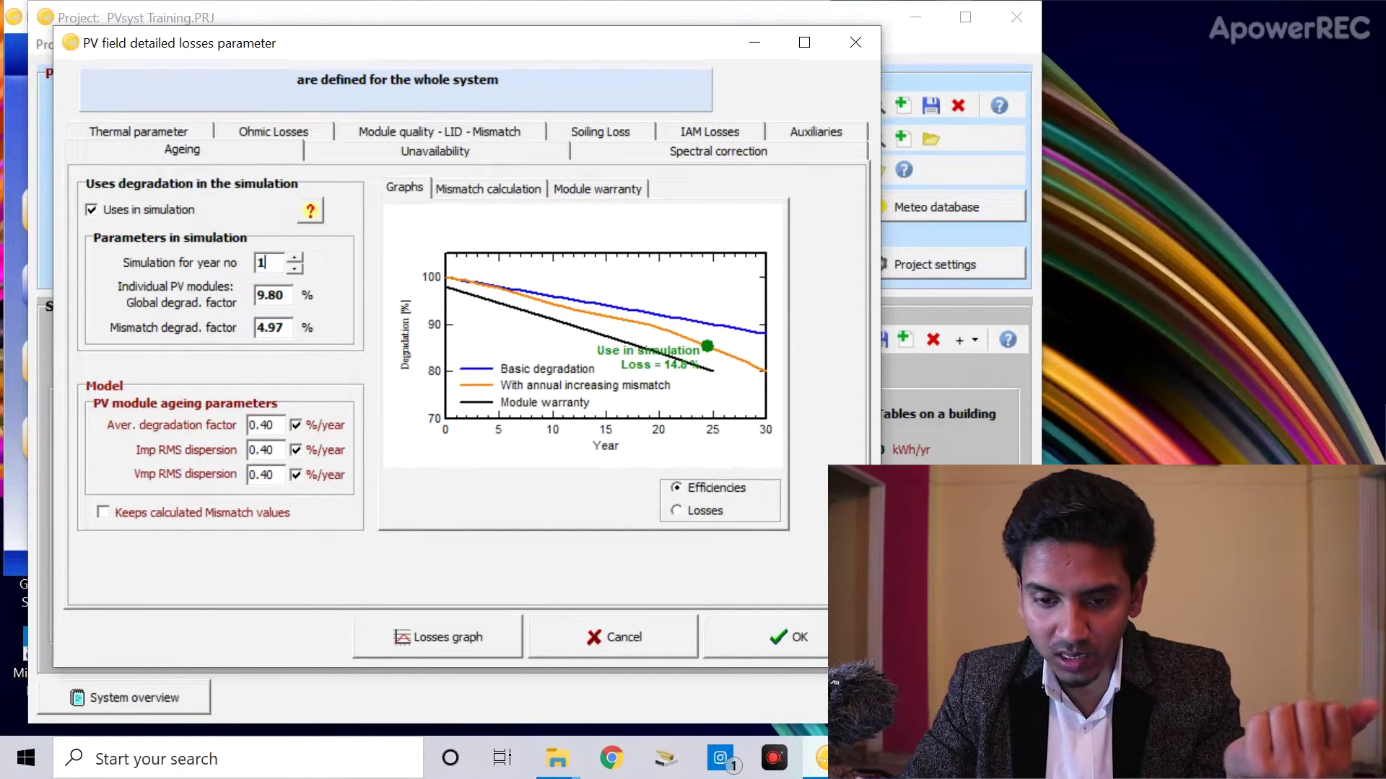
type("10")
left_click(287, 298)
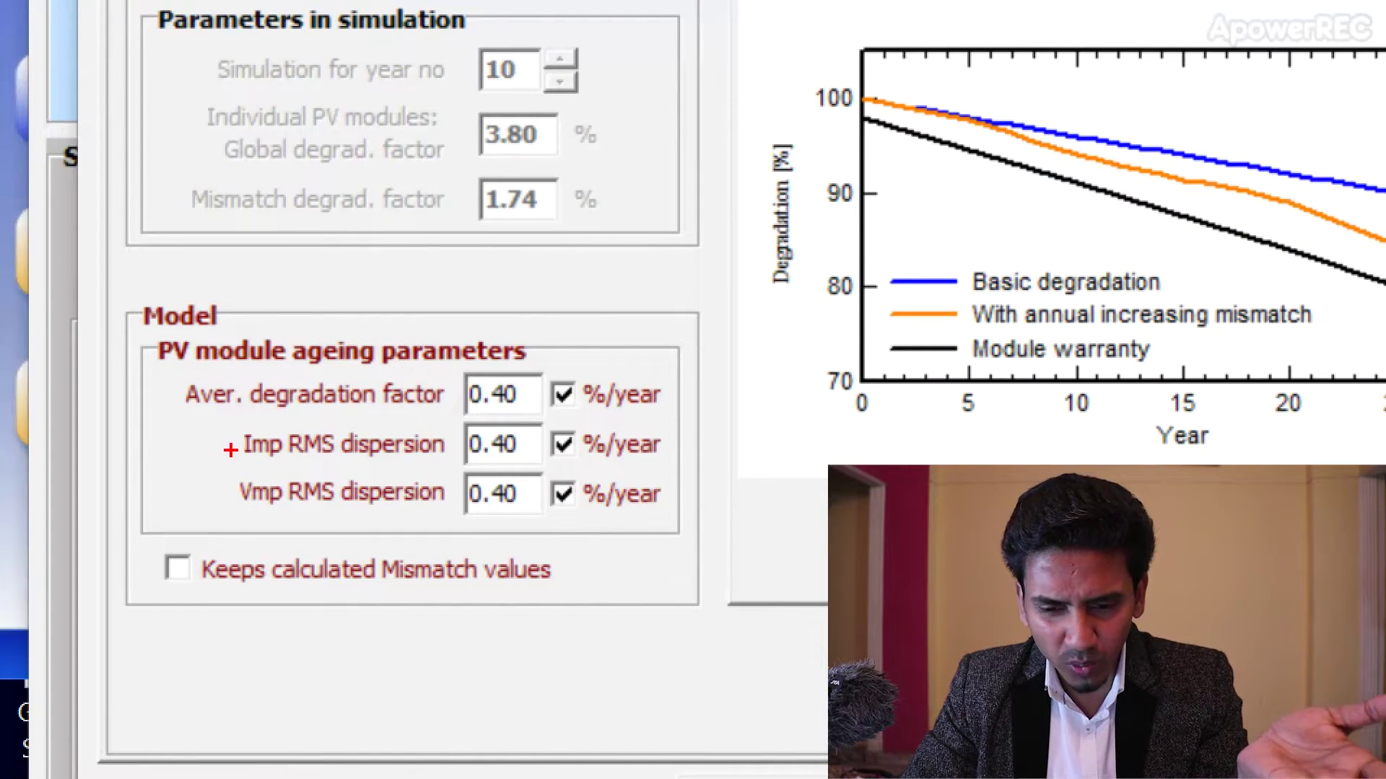
mouse_move(224, 467)
left_mouse_down()
mouse_move(259, 475)
mouse_move(472, 433)
mouse_move(193, 427)
left_mouse_up()
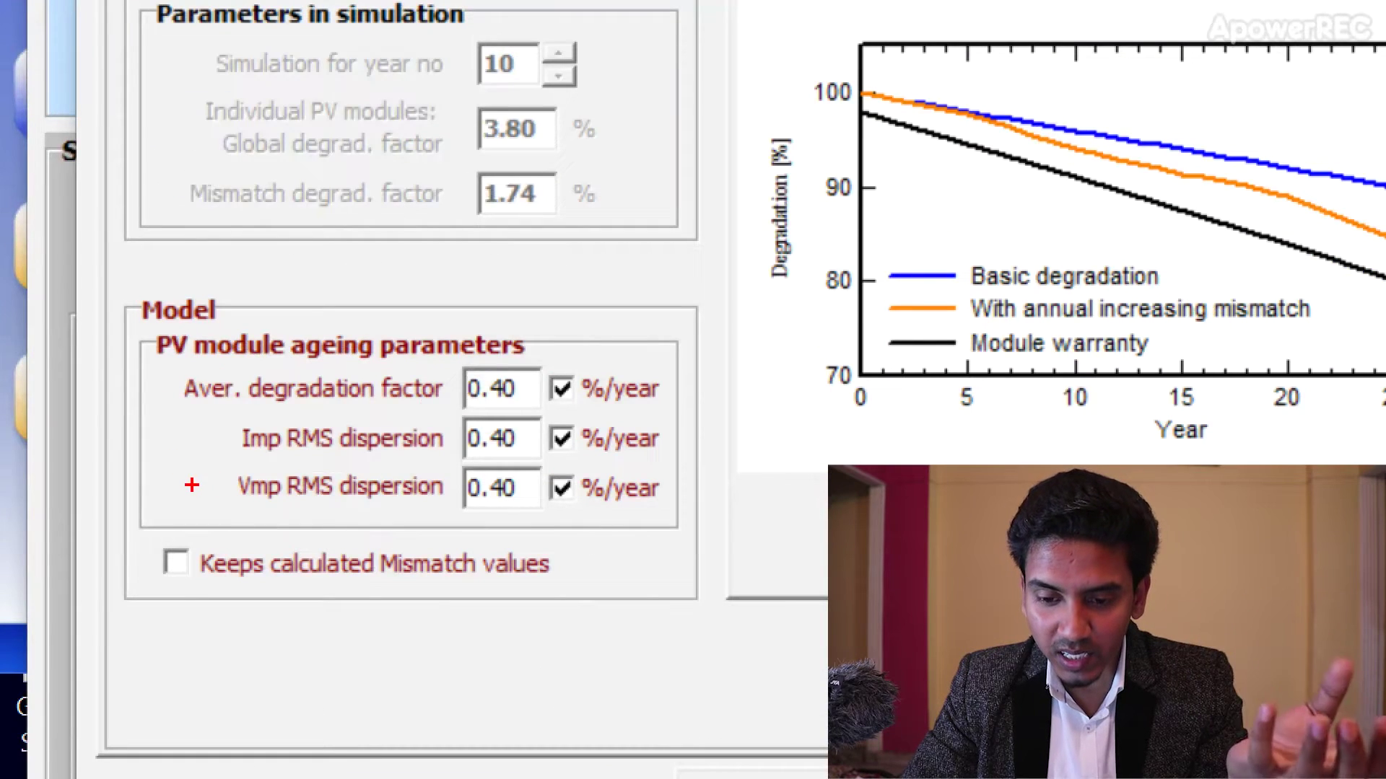
mouse_move(192, 485)
left_mouse_down()
mouse_move(247, 459)
mouse_move(395, 465)
mouse_move(257, 524)
left_mouse_up()
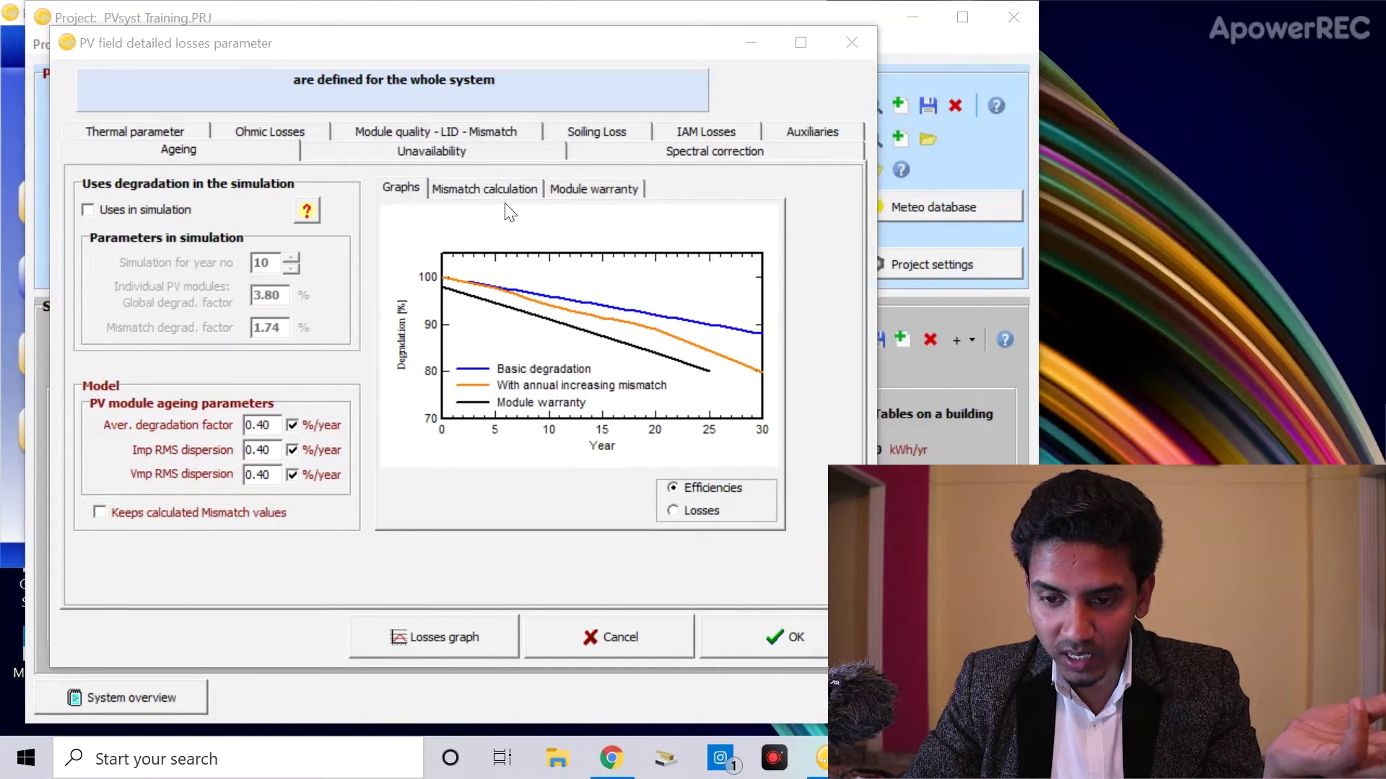
Open the ageing mismatch calculation and choose to keep the Monte Carlo values.
left_click(509, 189)
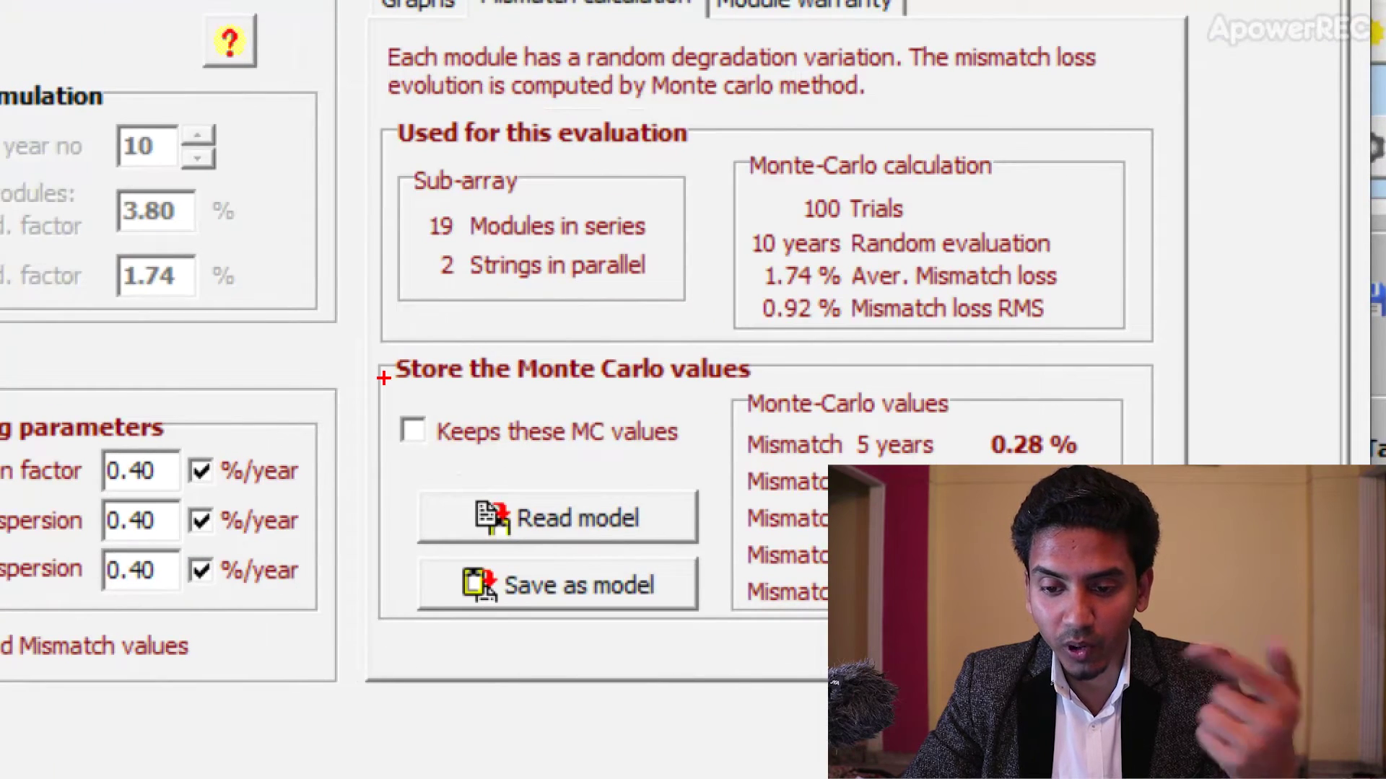
mouse_move(569, 389)
left_mouse_down()
mouse_move(669, 392)
mouse_move(793, 360)
left_mouse_up()
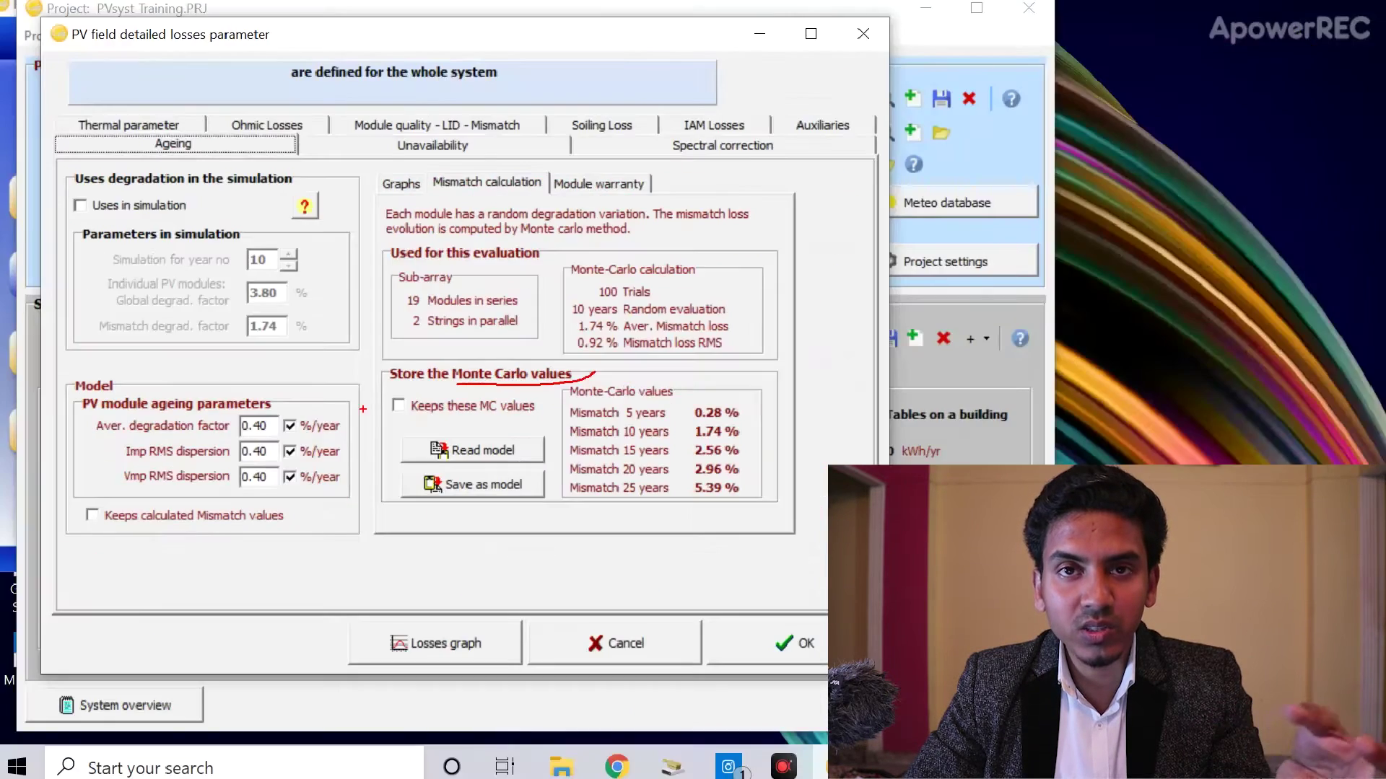
left_click(397, 405)
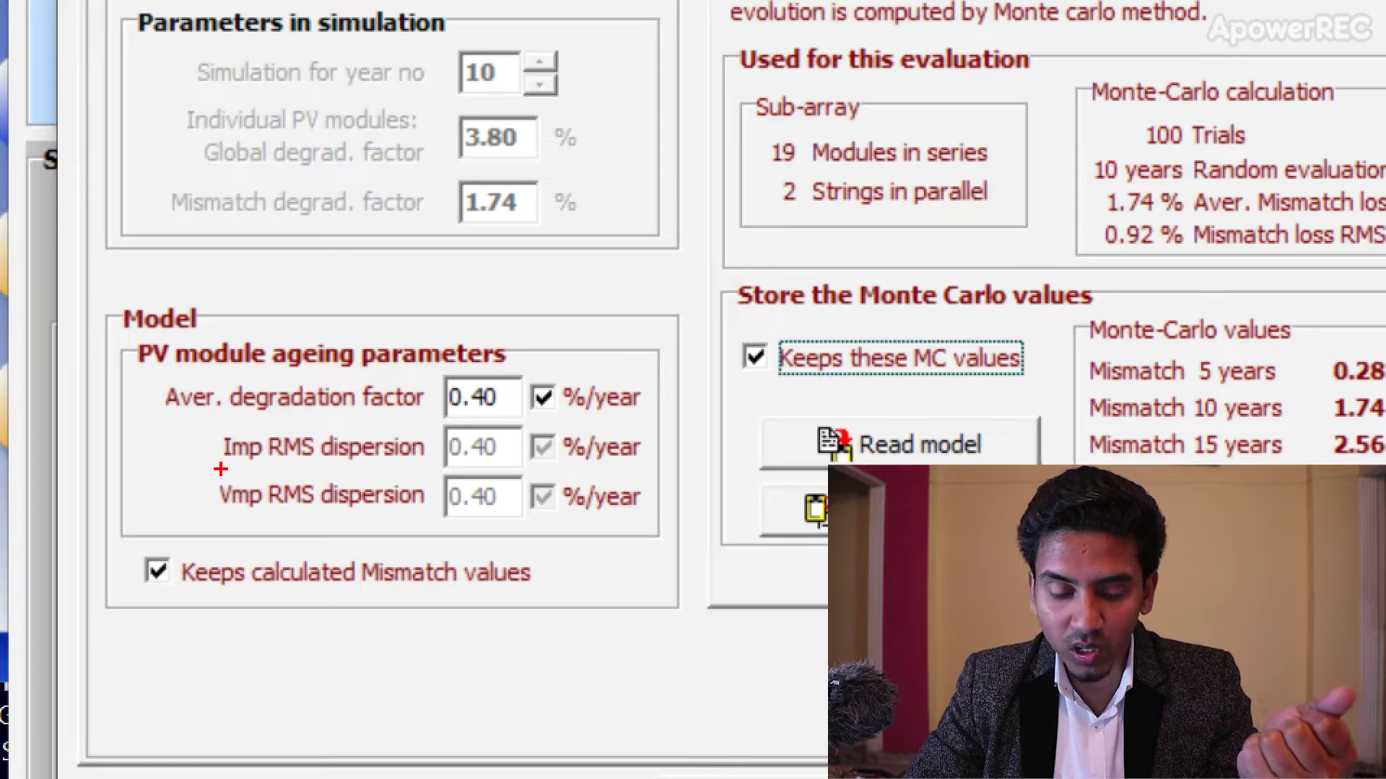
left_click_drag(220, 469, 405, 470)
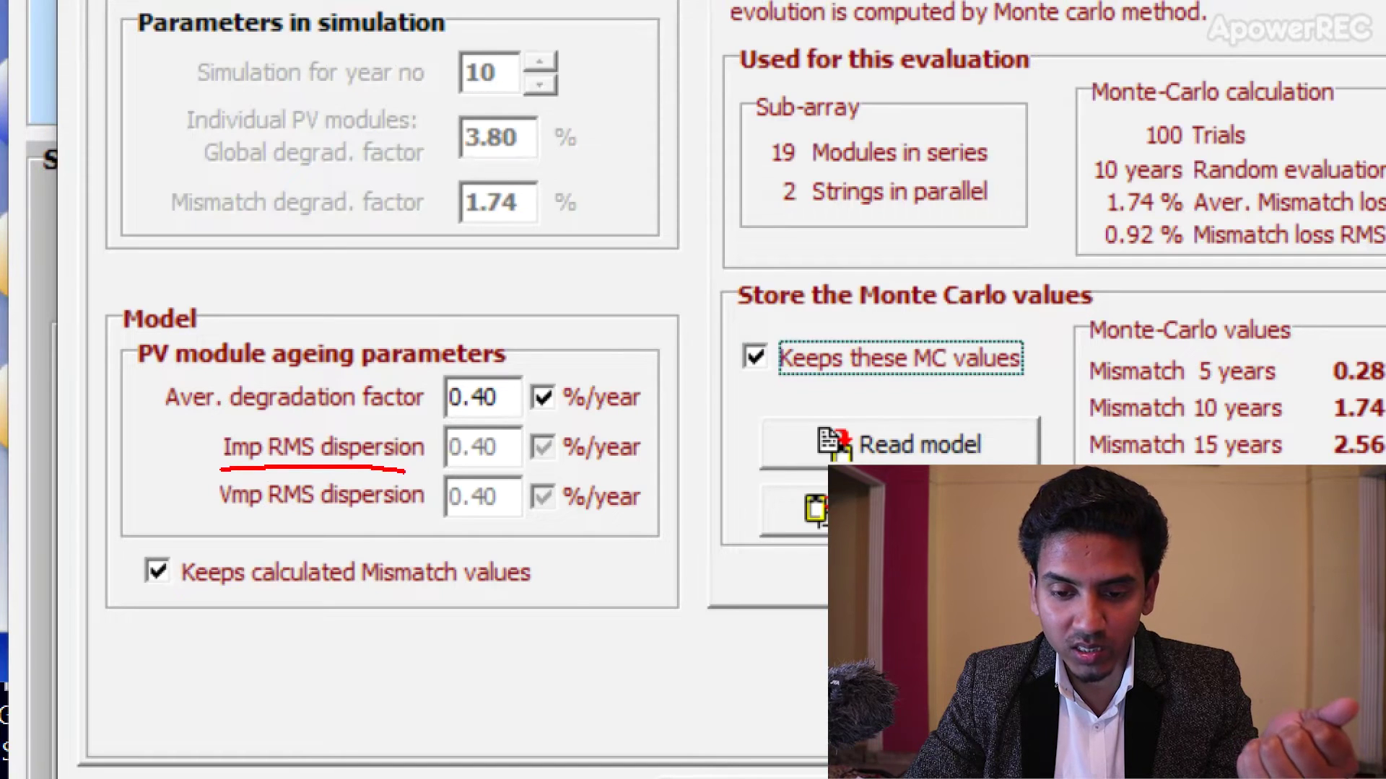
left_click_drag(210, 522, 381, 513)
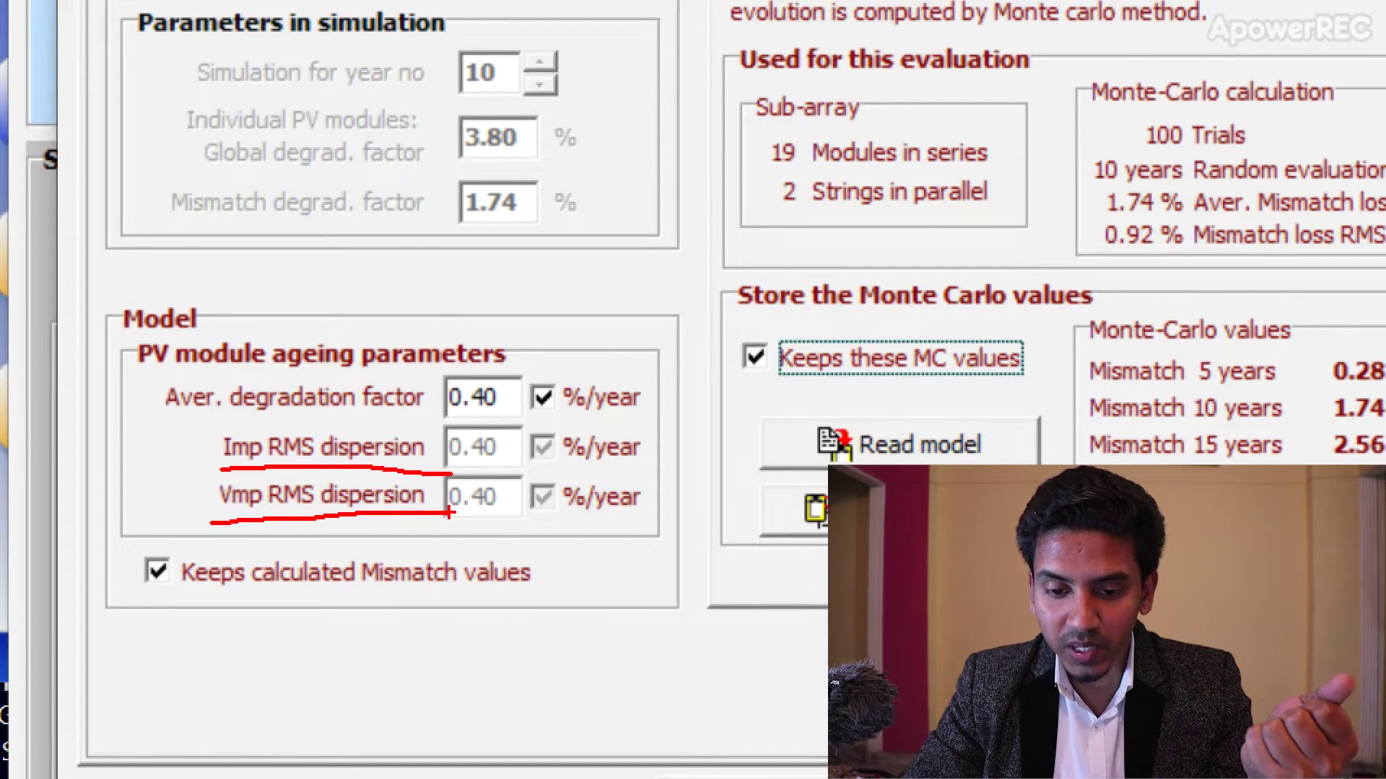
key("Escape")
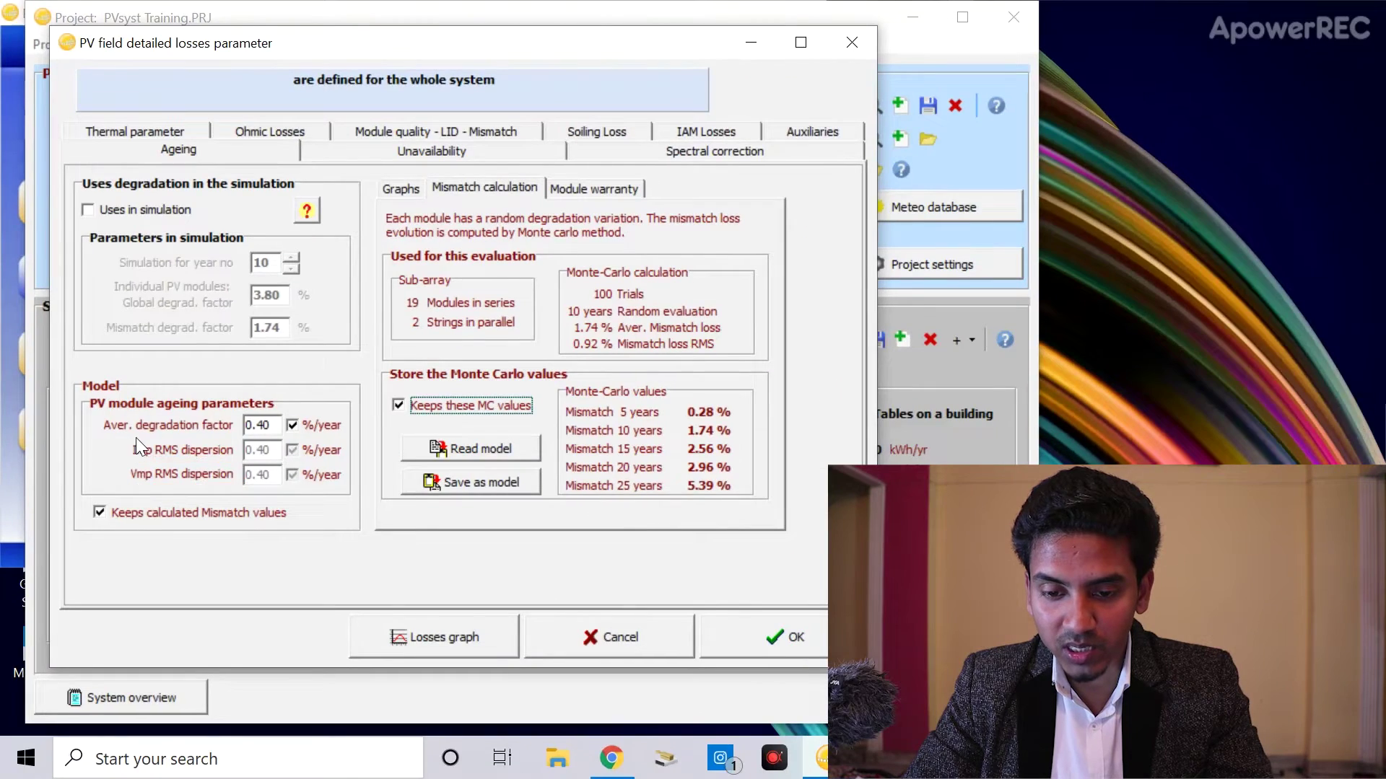
key("ctrl+1")
left_click(173, 456)
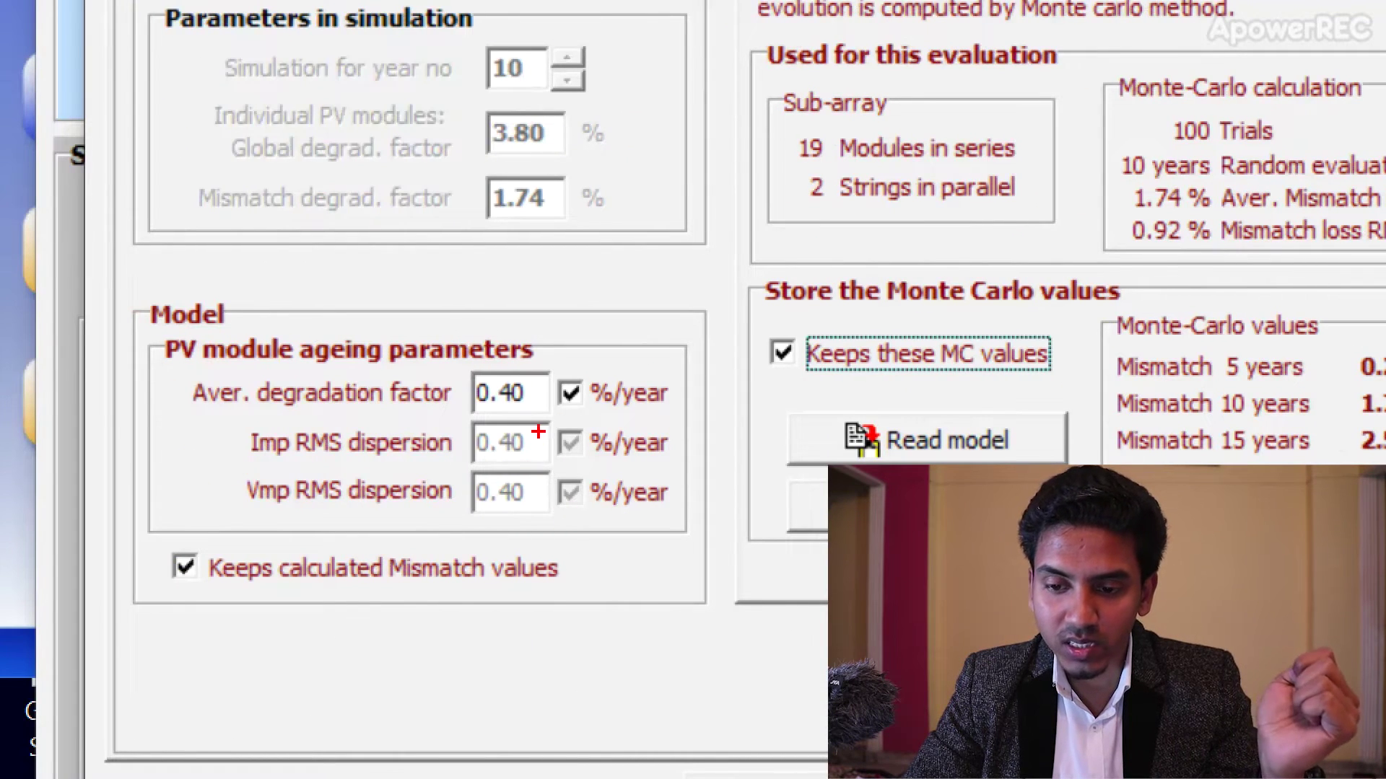
mouse_move(539, 427)
left_mouse_down()
mouse_move(498, 413)
mouse_move(426, 438)
left_mouse_up()
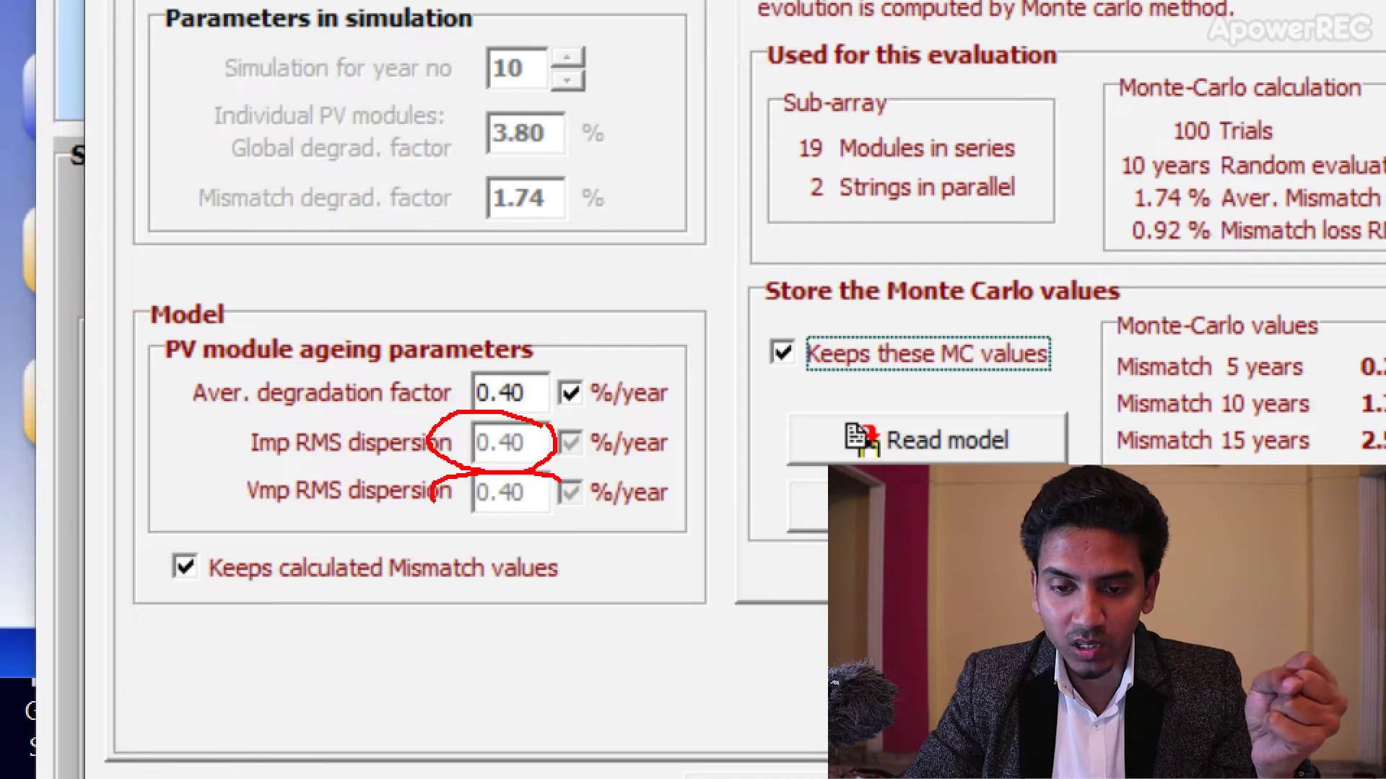
left_click_drag(432, 502, 534, 529)
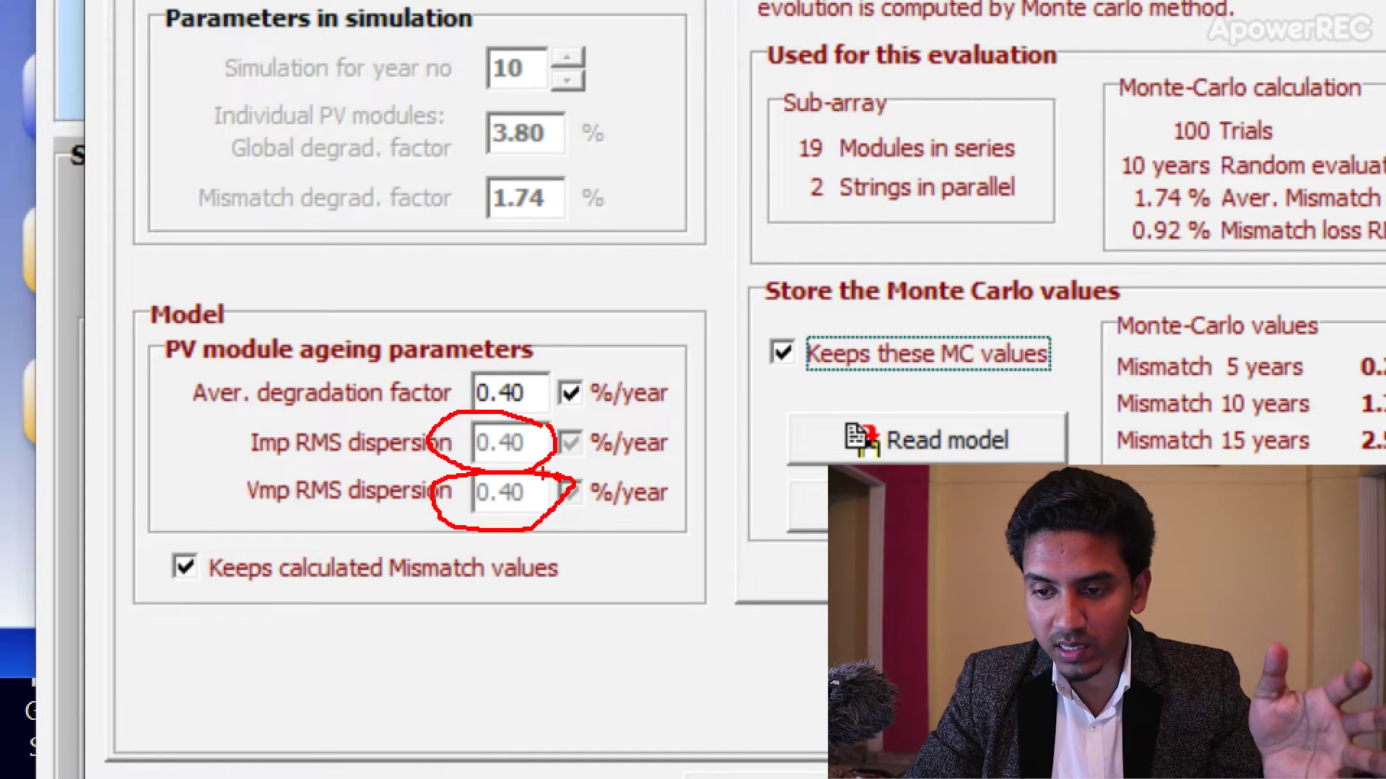
key("Escape")
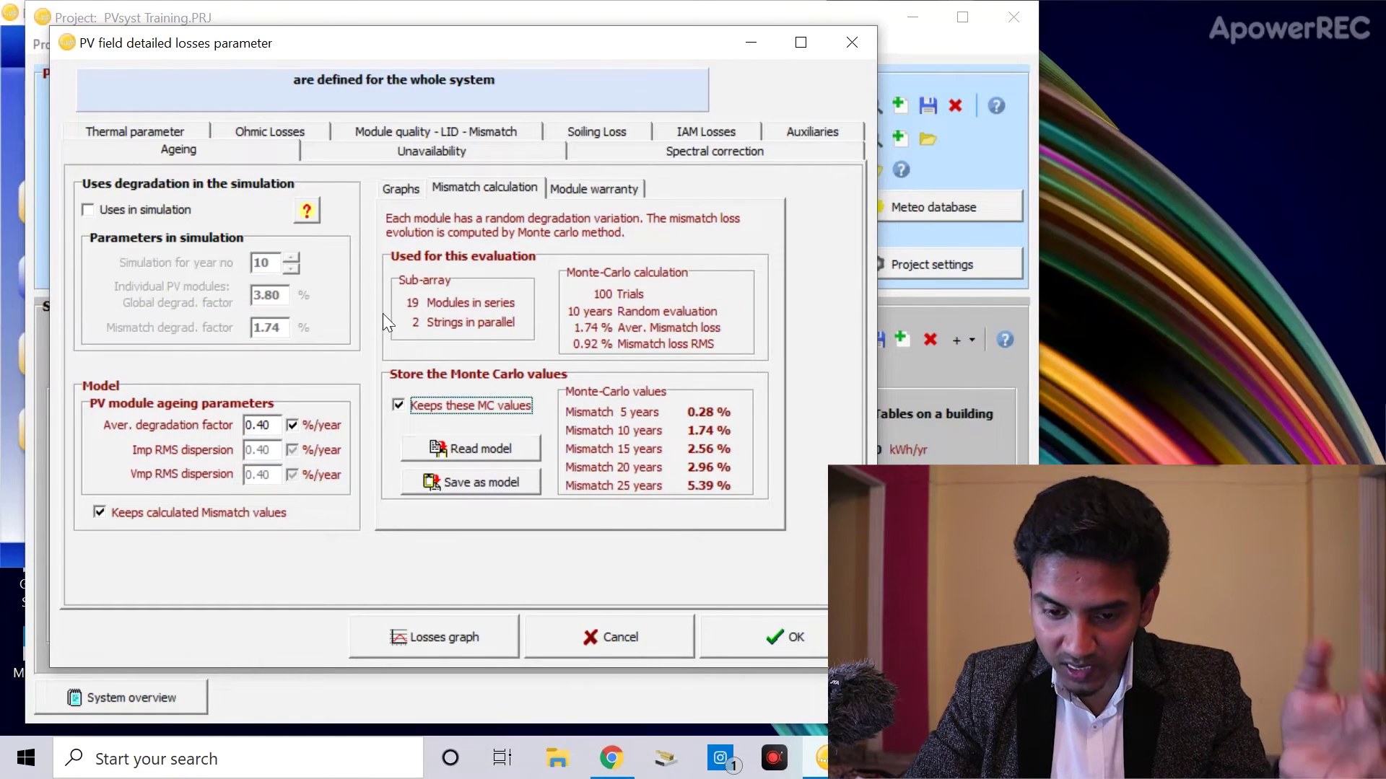